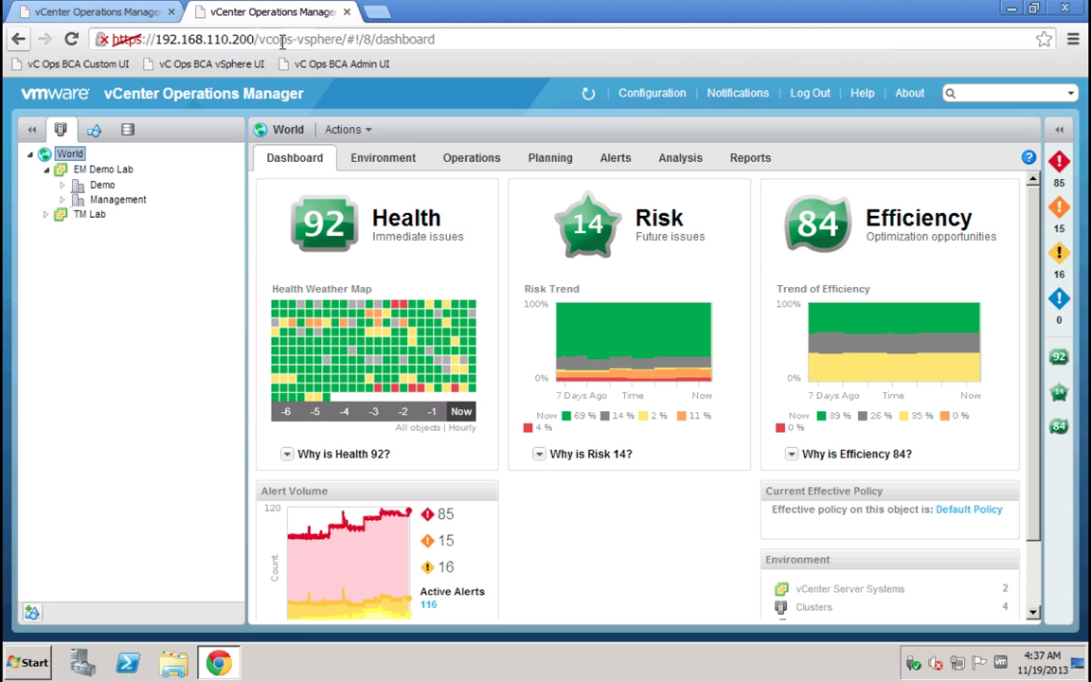
# - Switch to the vCenter Operations Manager custom interface and look through its dashboard categories, from Brocade down to Oracle
pyautogui.click(139, 19)
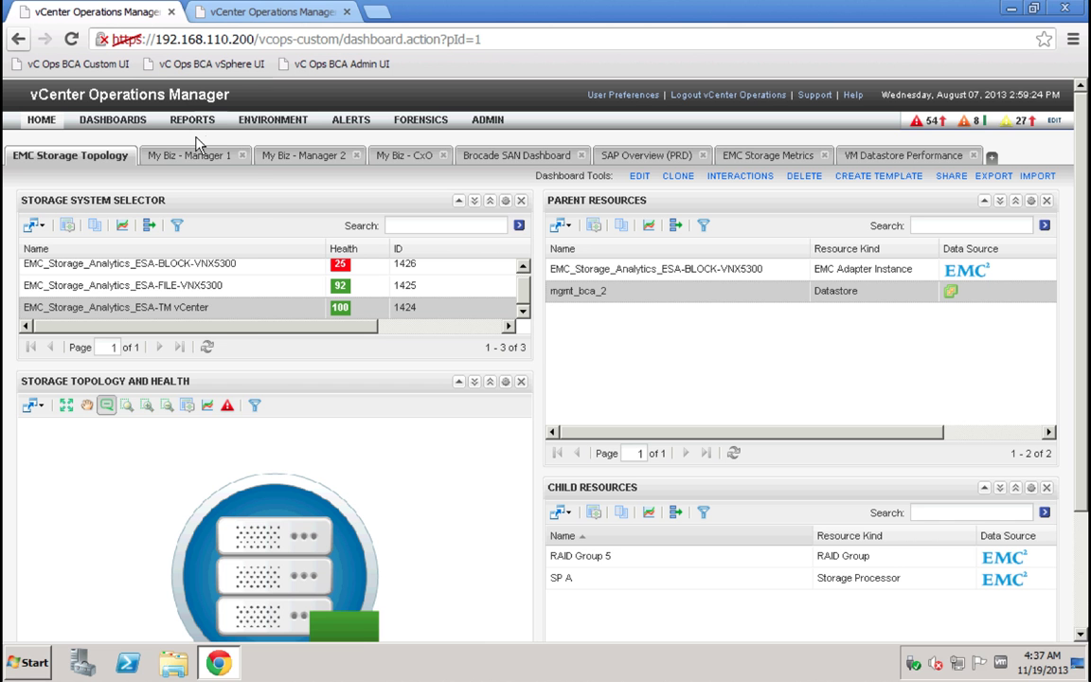
pyautogui.click(137, 125)
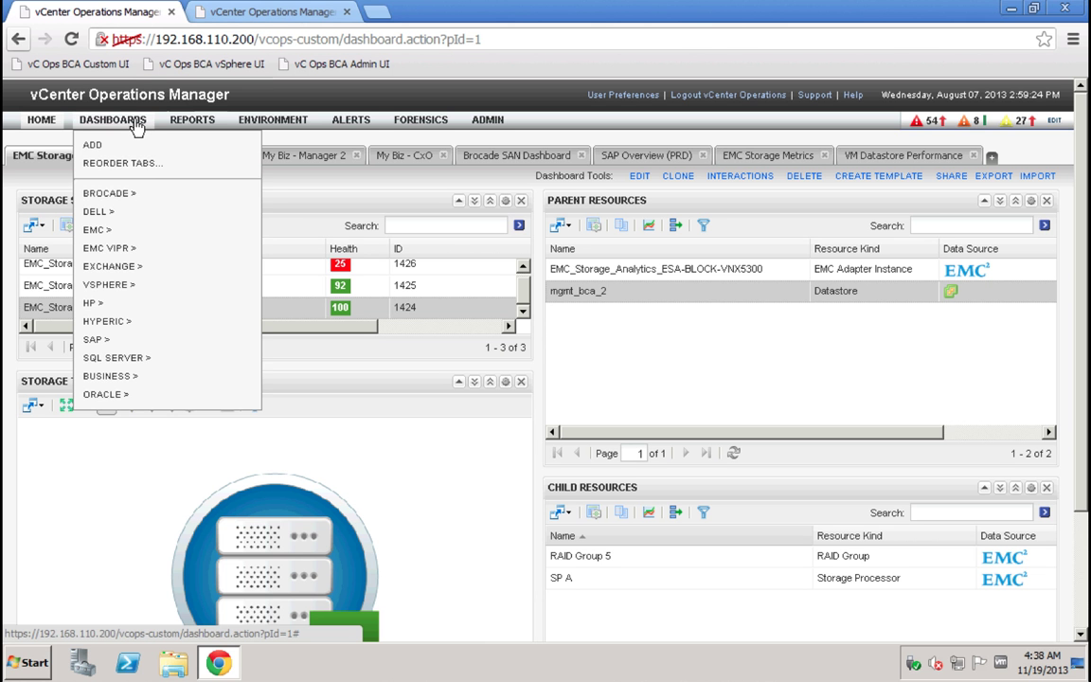
pyautogui.moveTo(124, 201)
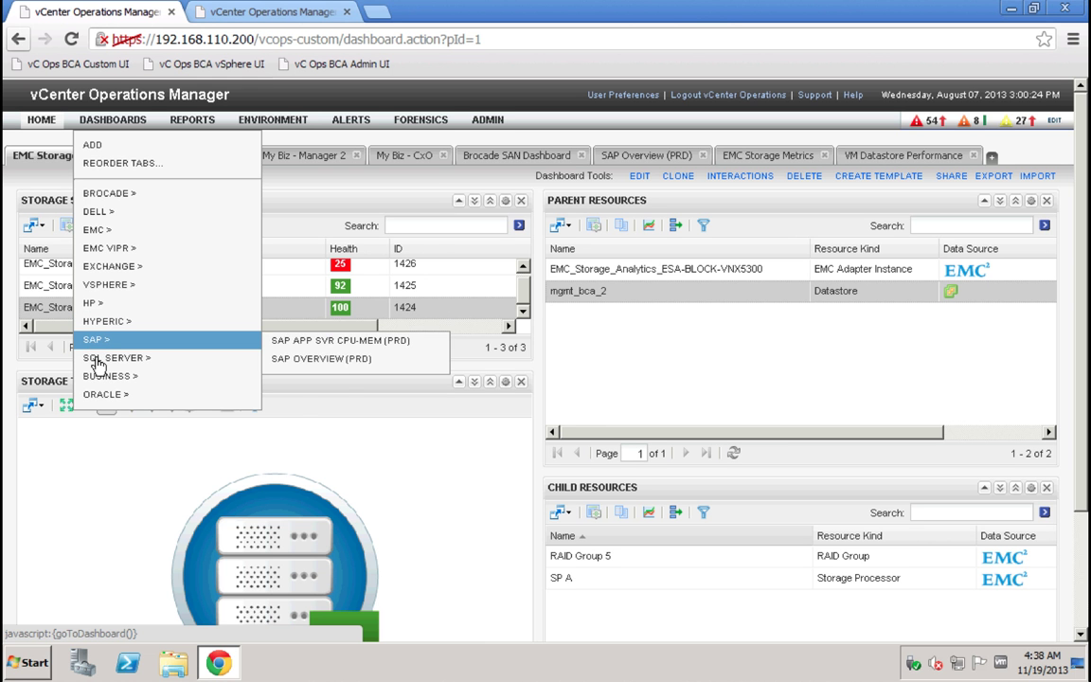
pyautogui.moveTo(103, 384)
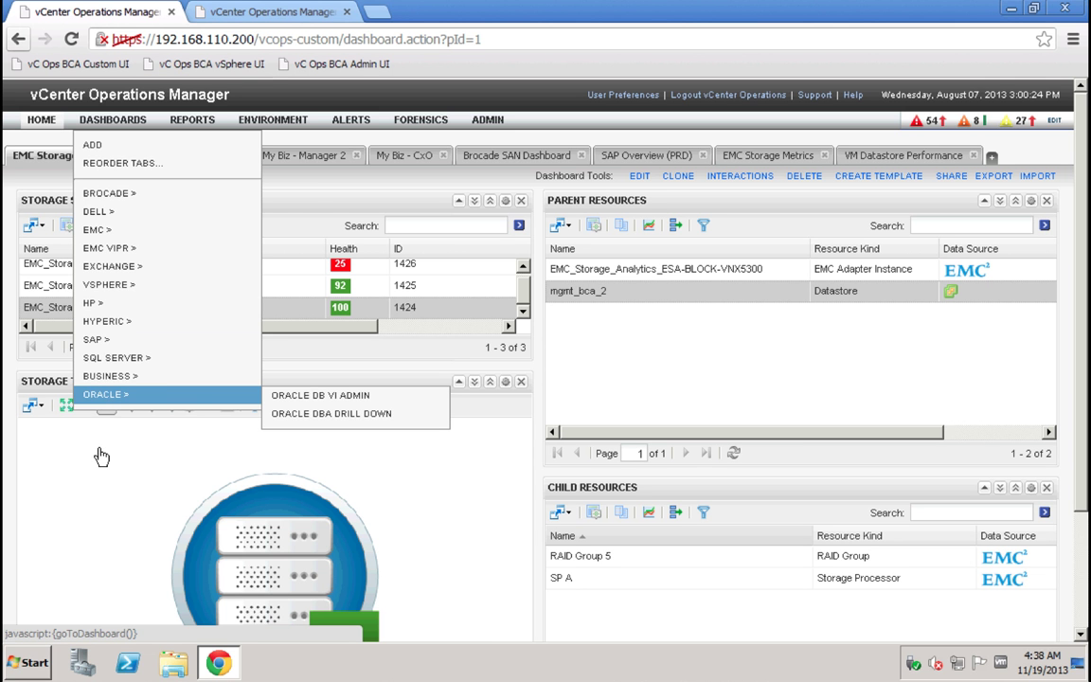
pyautogui.click(308, 186)
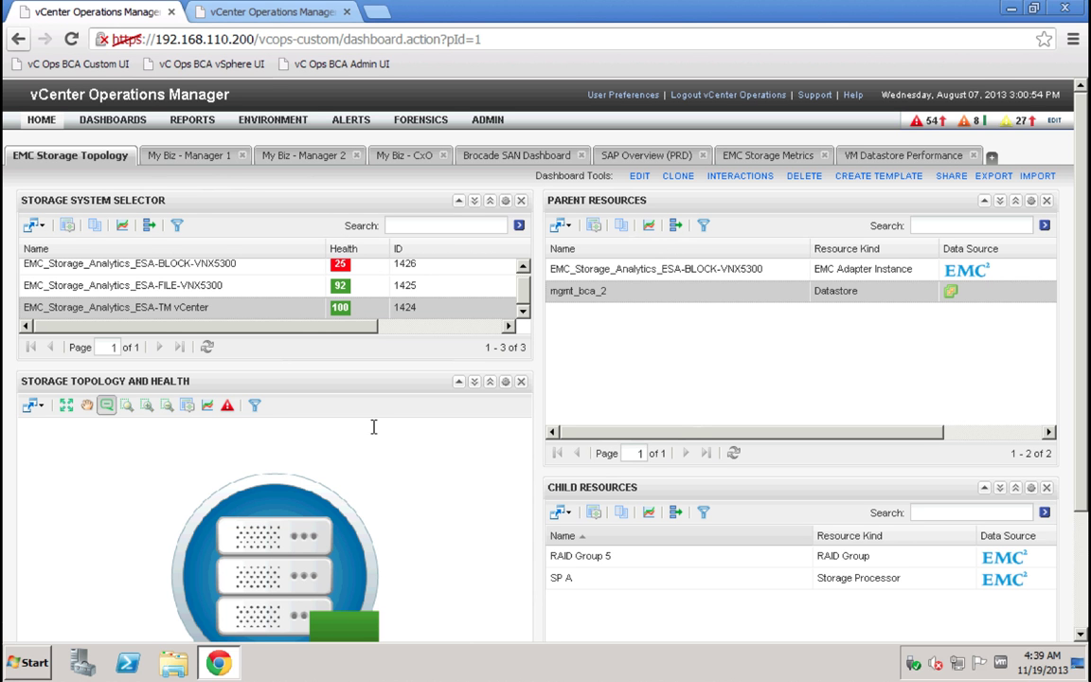
# - Examine the storage topology and the parent and child resources on the EMC Storage Topology dashboard
pyautogui.moveTo(396, 486)
pyautogui.scroll(-2, 501, 267)
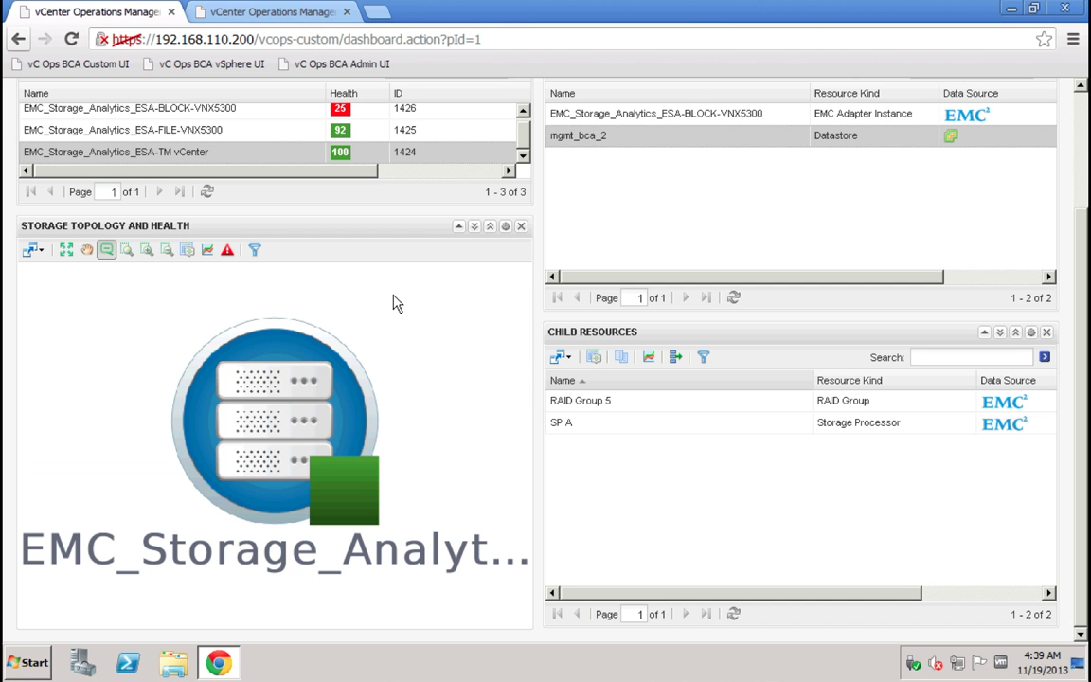
pyautogui.moveTo(636, 7)
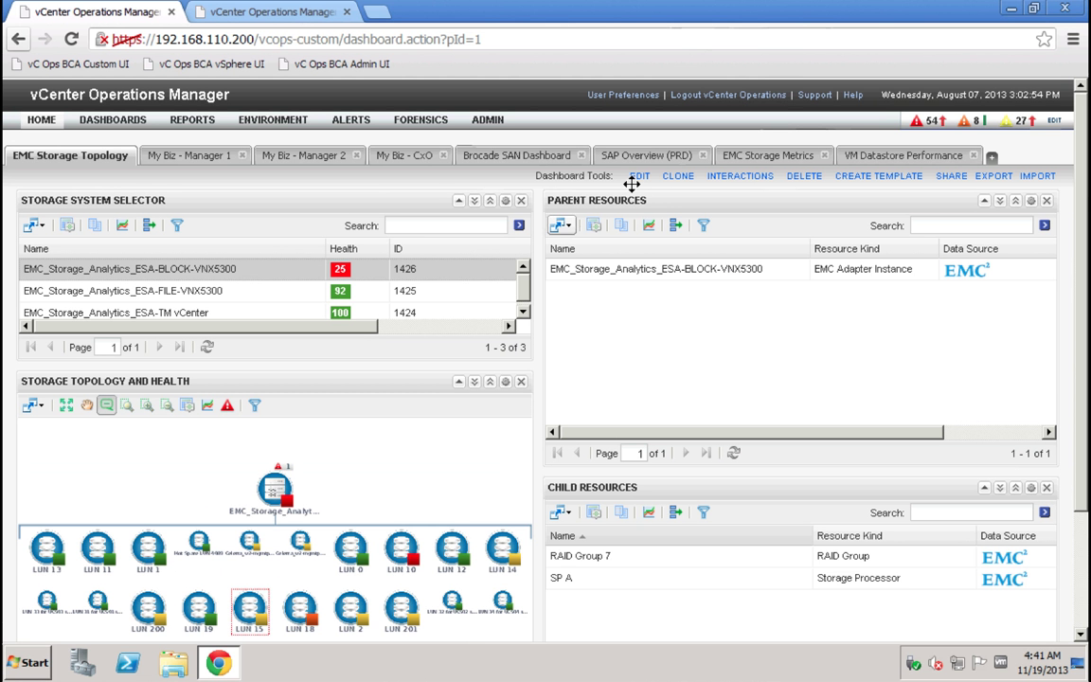
# - Show the EMC Storage Metrics dashboard and select LUN 9 in the resource topology
pyautogui.click(743, 157)
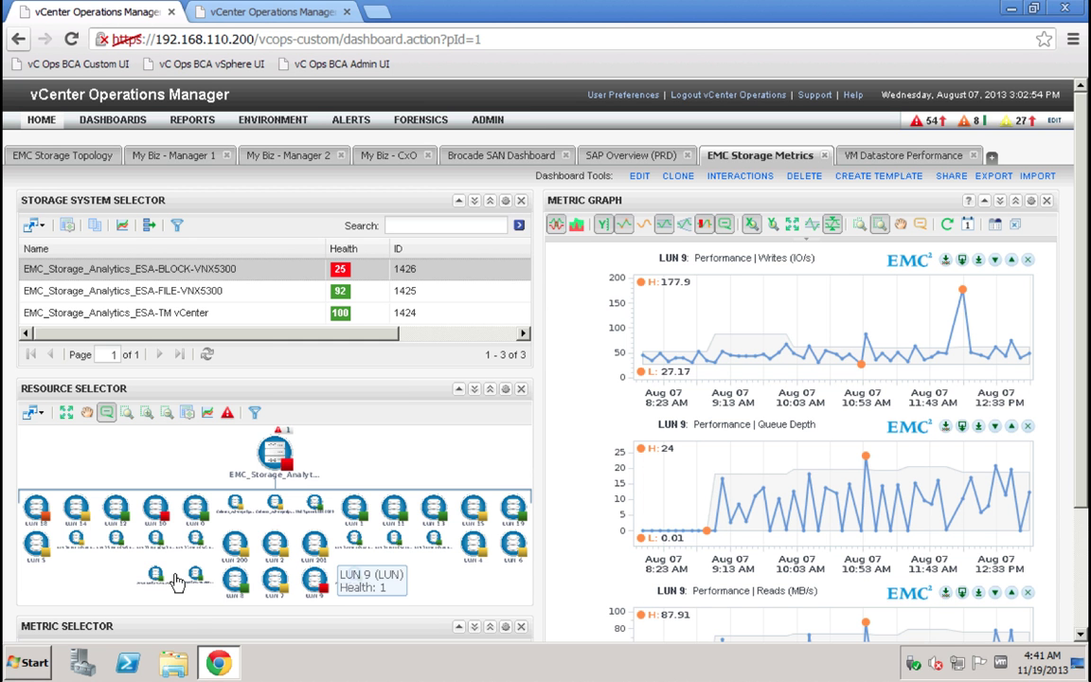
pyautogui.click(310, 584)
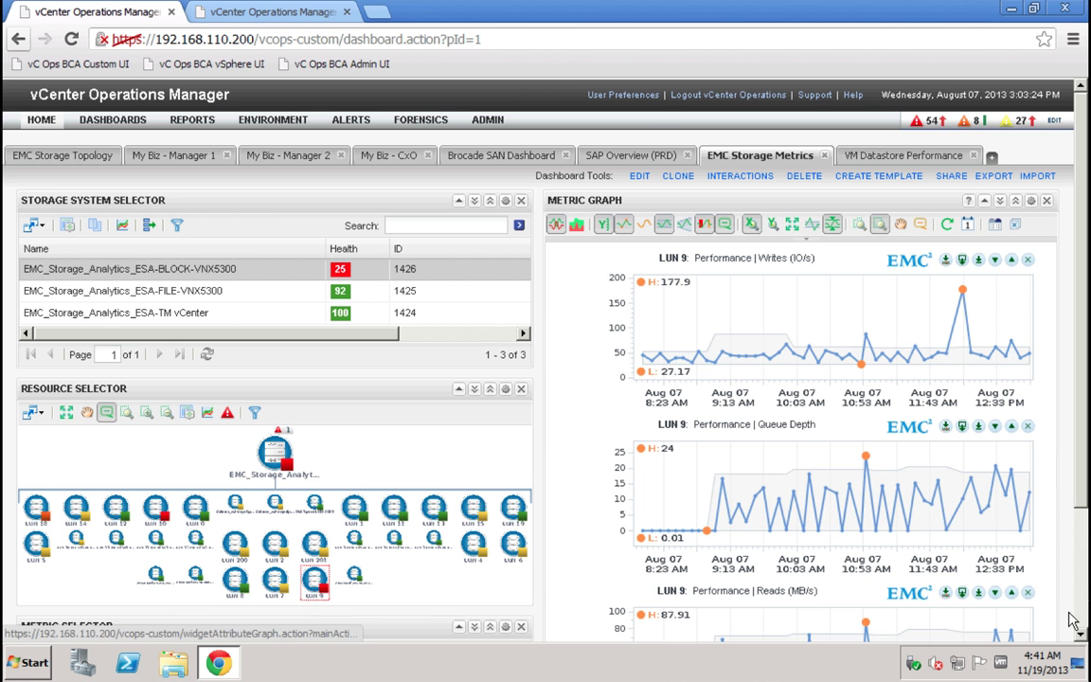
pyautogui.scroll(-3, 1082, 620)
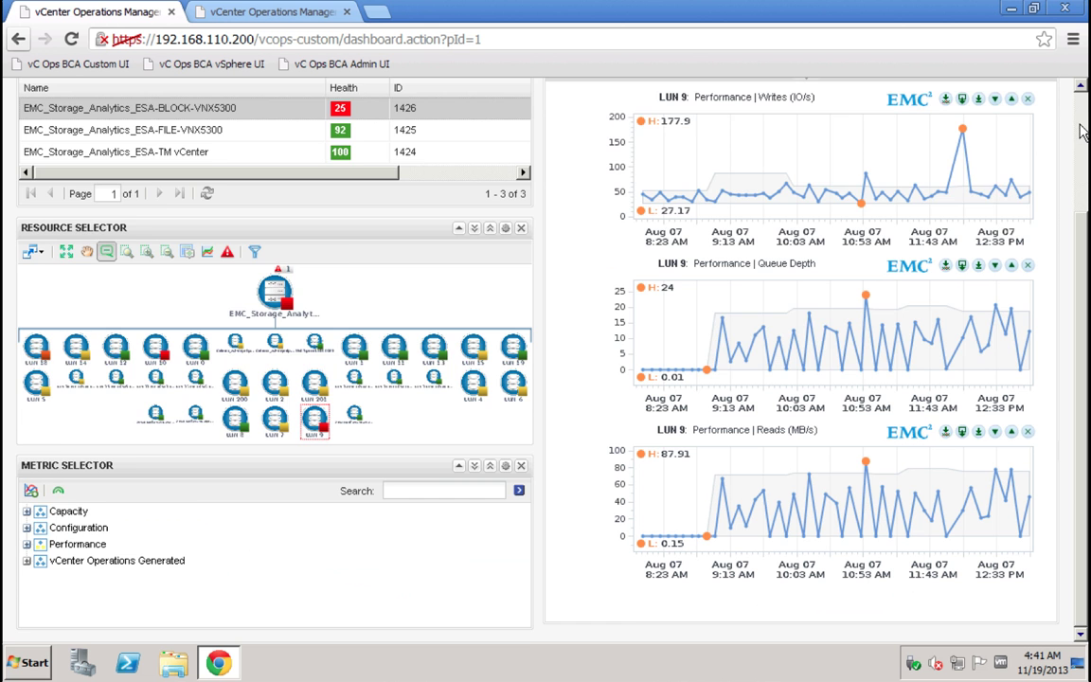
pyautogui.scroll(3, 1082, 132)
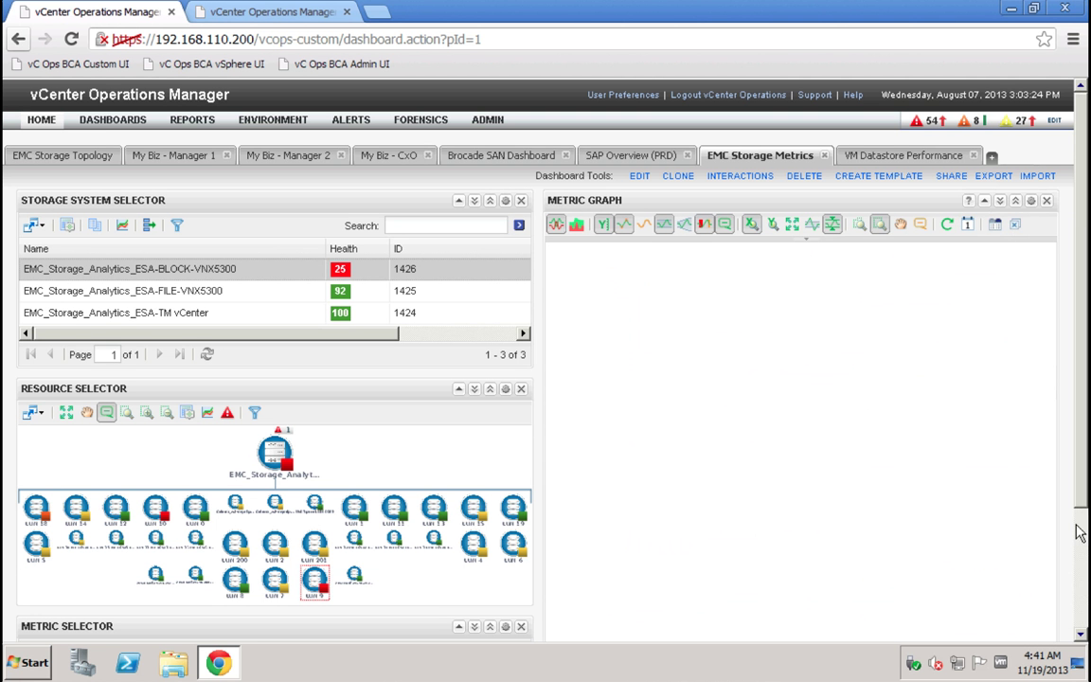
# - Expand the Performance metric group for LUN 9 and look over its available read, write, latency and queue metrics
pyautogui.click(1084, 588)
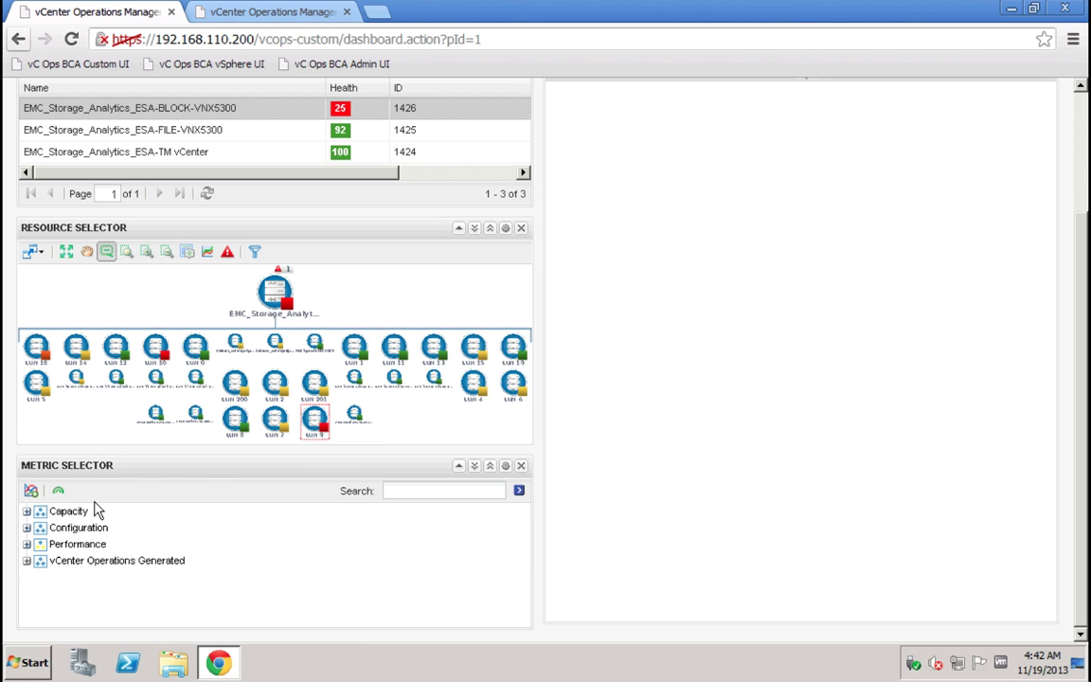
pyautogui.click(26, 544)
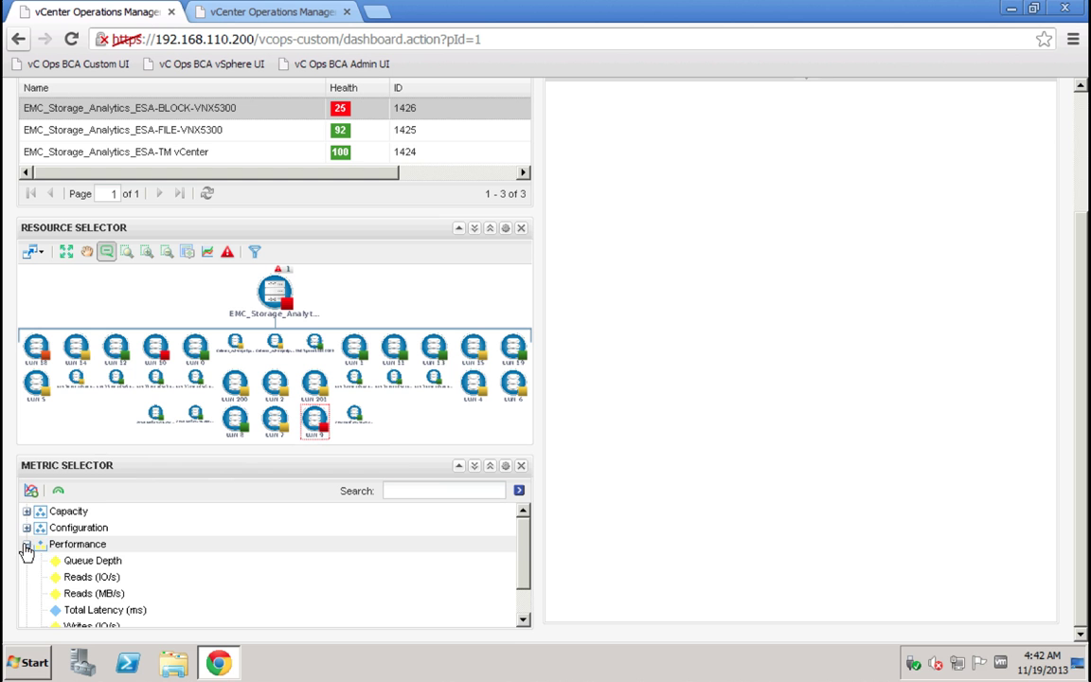
pyautogui.click(525, 621)
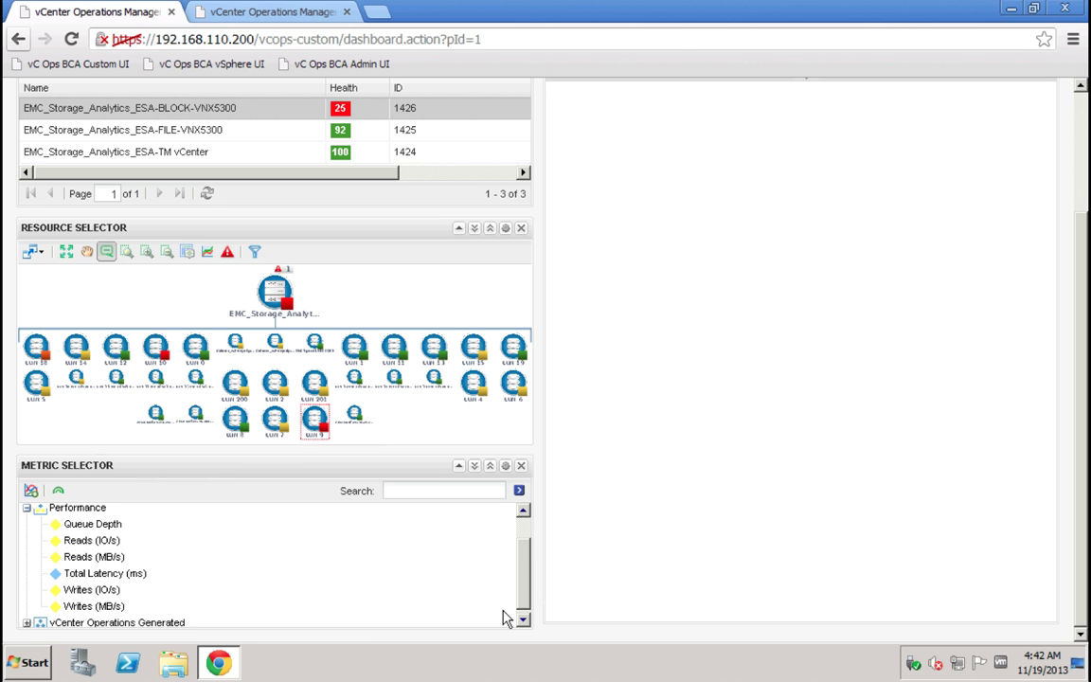
pyautogui.click(241, 589)
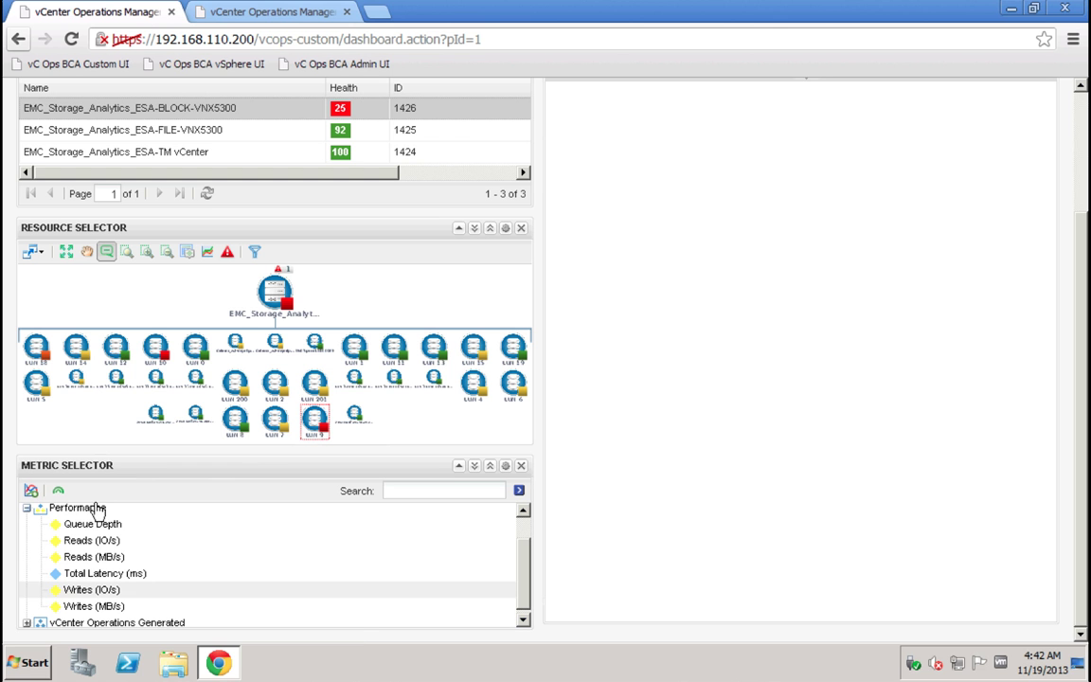
pyautogui.click(94, 557)
pyautogui.click(102, 587)
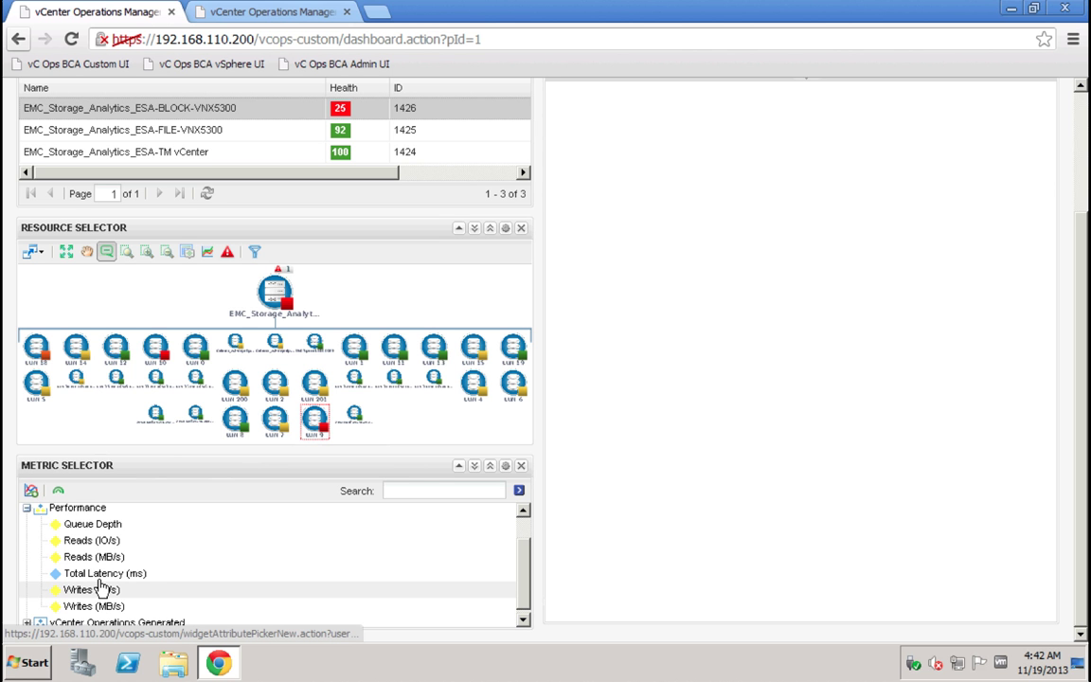
pyautogui.click(90, 557)
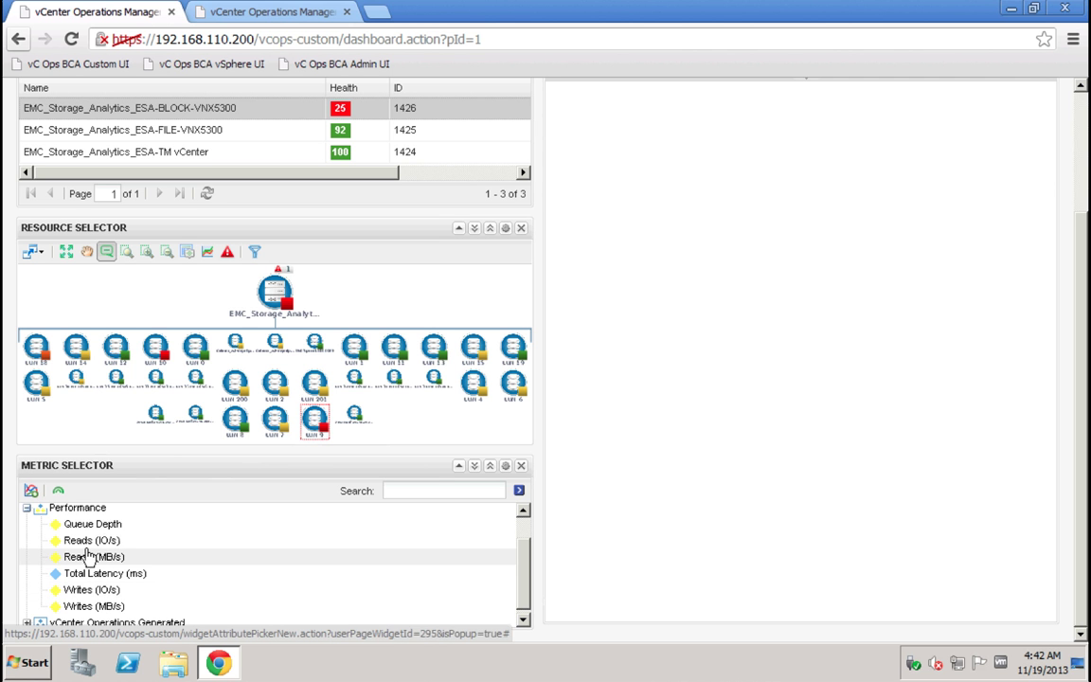
pyautogui.click(112, 607)
pyautogui.click(107, 593)
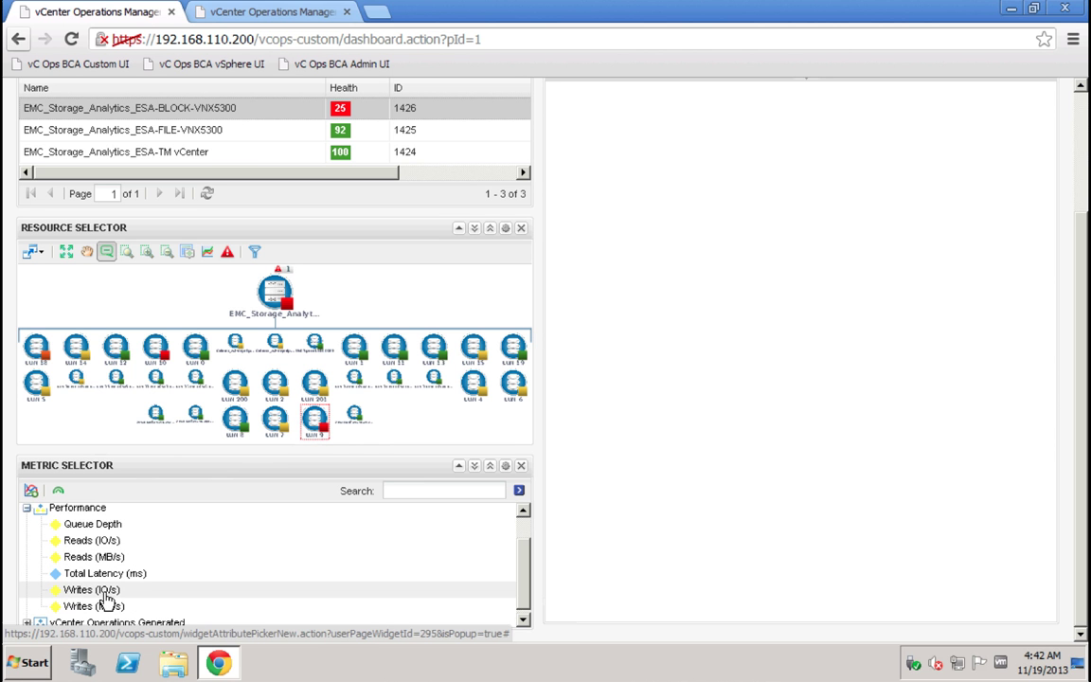
# - Graph LUN 9's Writes (MB/s), Reads (MB/s) and Queue Depth metrics and compare their peaks
pyautogui.click(104, 608)
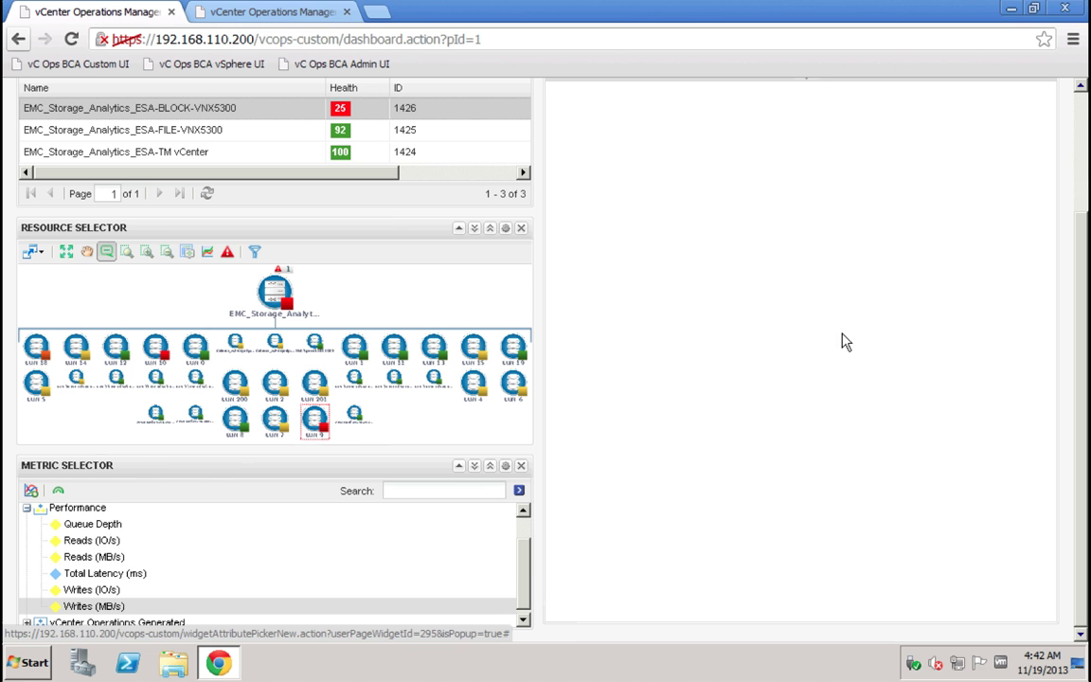
pyautogui.click(83, 607)
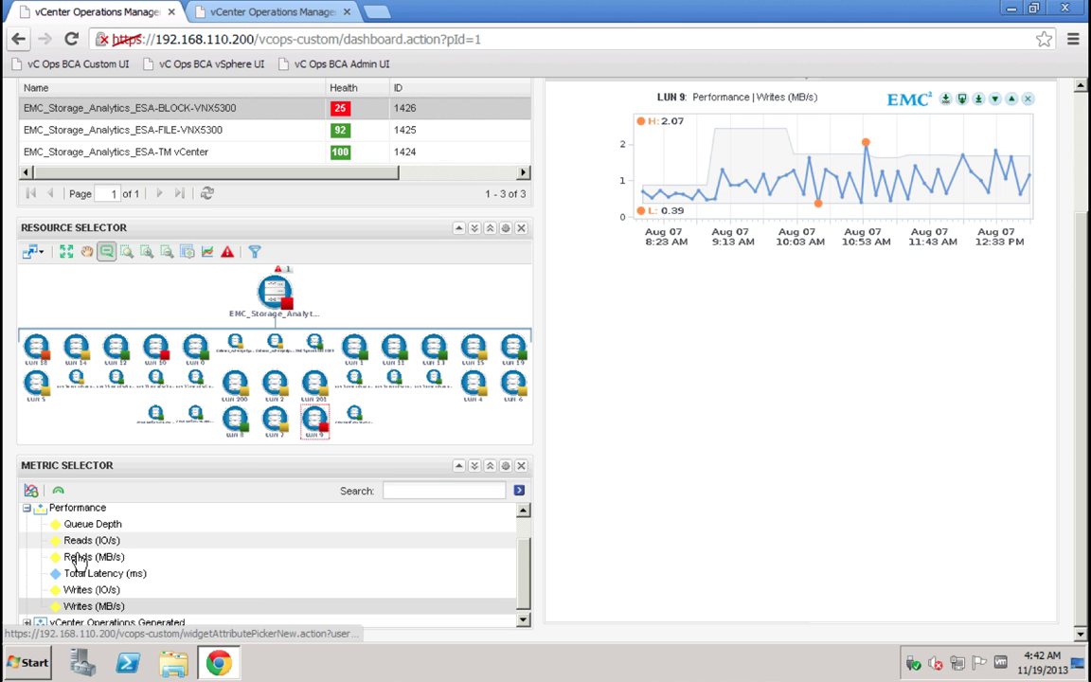
pyautogui.click(78, 560)
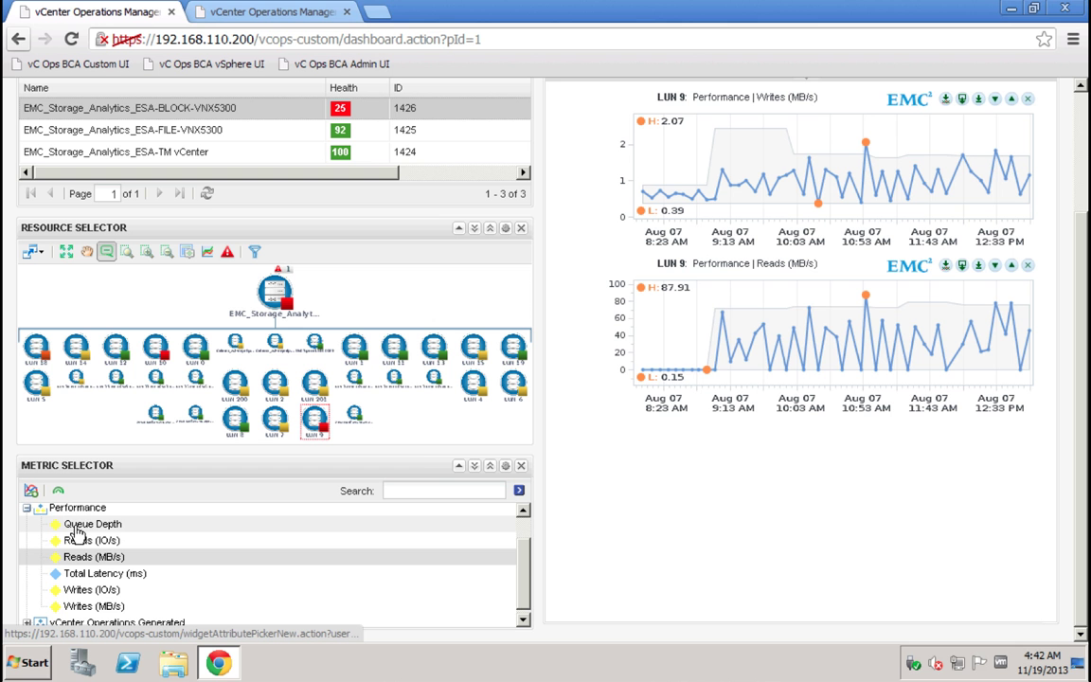
pyautogui.click(74, 527)
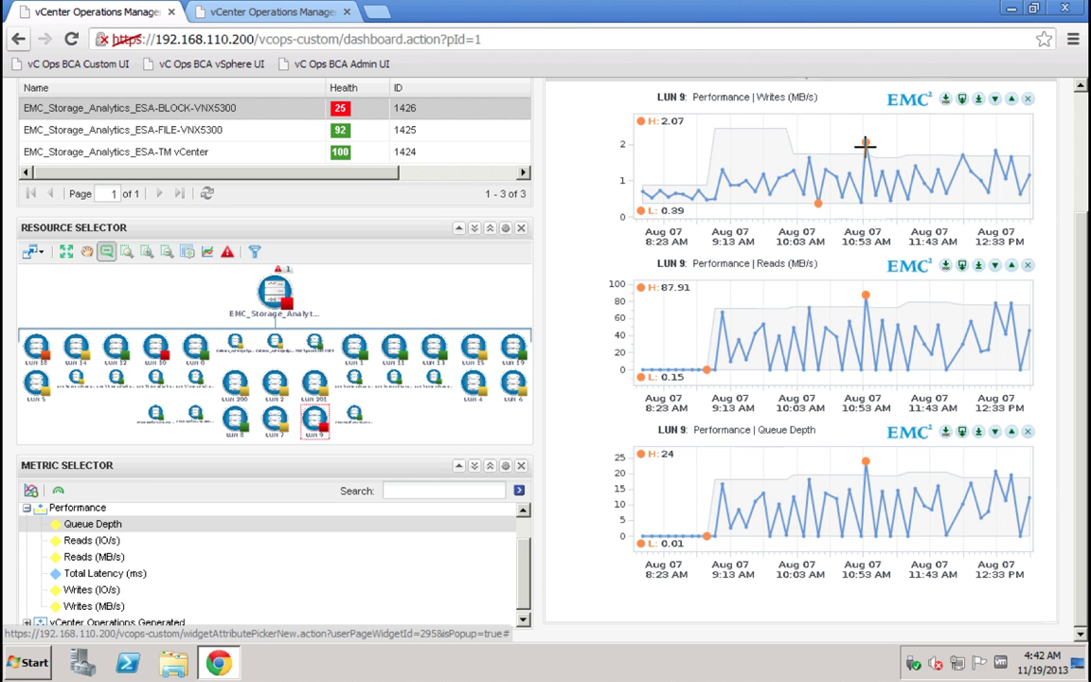
pyautogui.moveTo(626, 178); pyautogui.dragTo(693, 186)
# - Return to the EMC Storage Topology dashboard and select LUN 9 to list its parent and child resources
pyautogui.click(1082, 109)
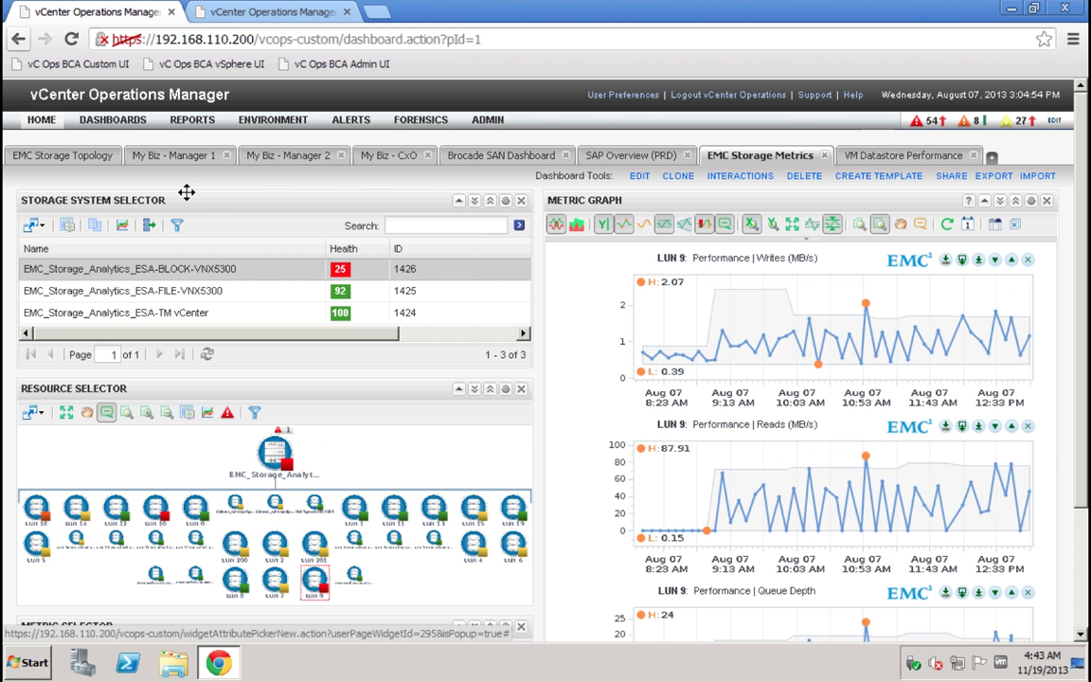
pyautogui.click(73, 163)
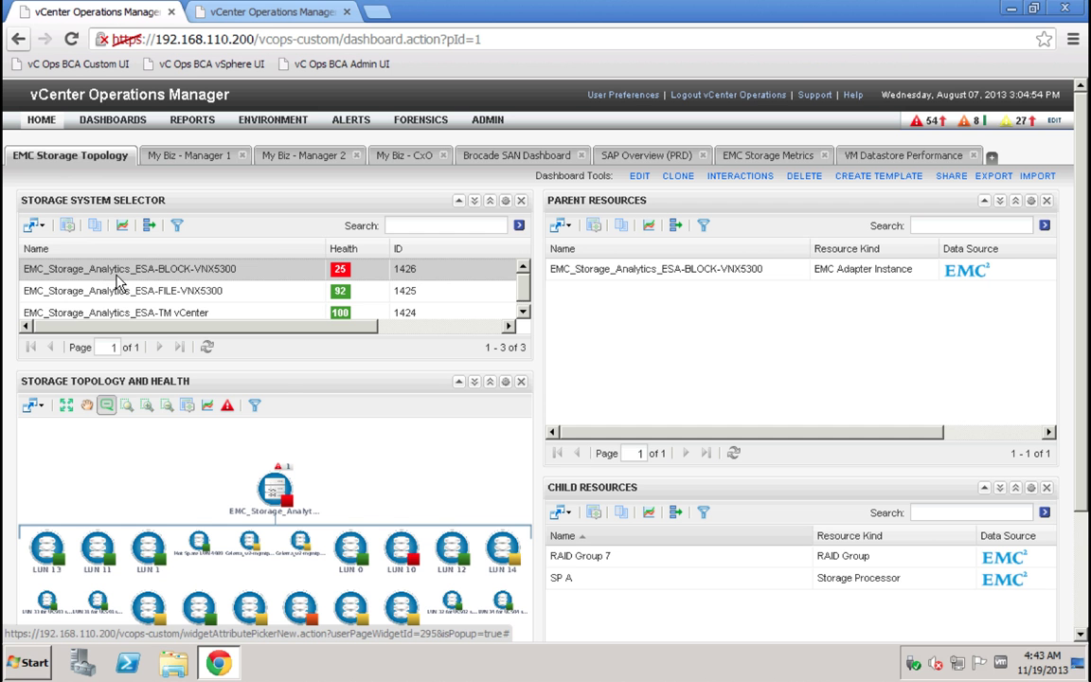
pyautogui.click(1081, 637)
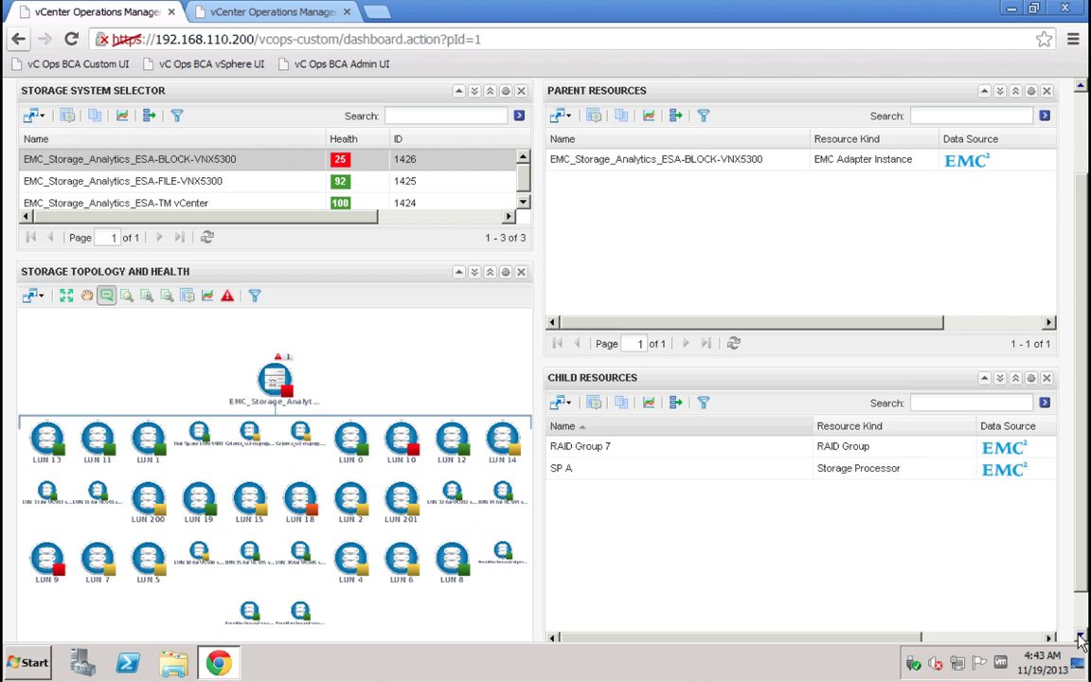
pyautogui.click(42, 565)
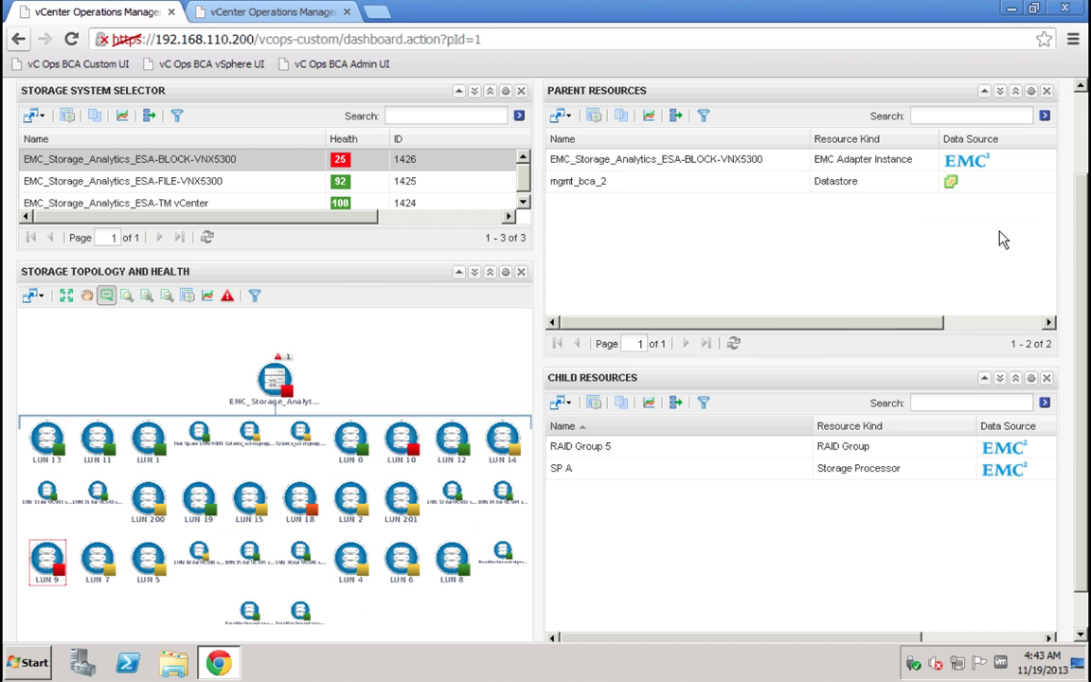
# - Show the VM Datastore Performance dashboard and select datastore mgmt_bca_2 by commands per second to list the VMs driving its IOPS
pyautogui.click(1082, 107)
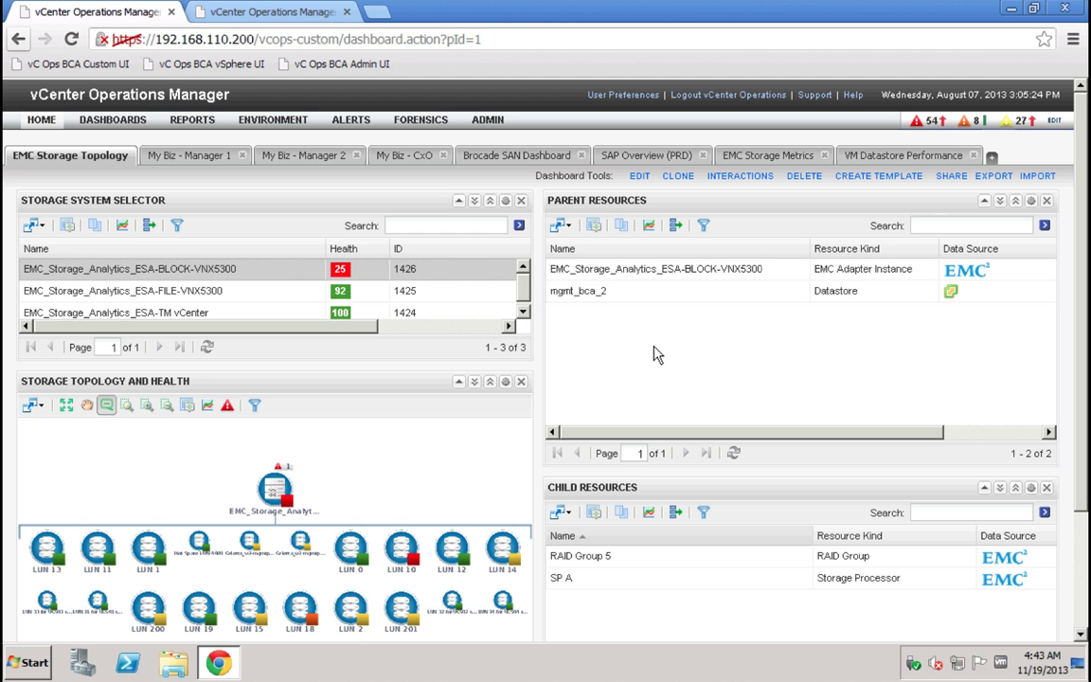
pyautogui.click(920, 159)
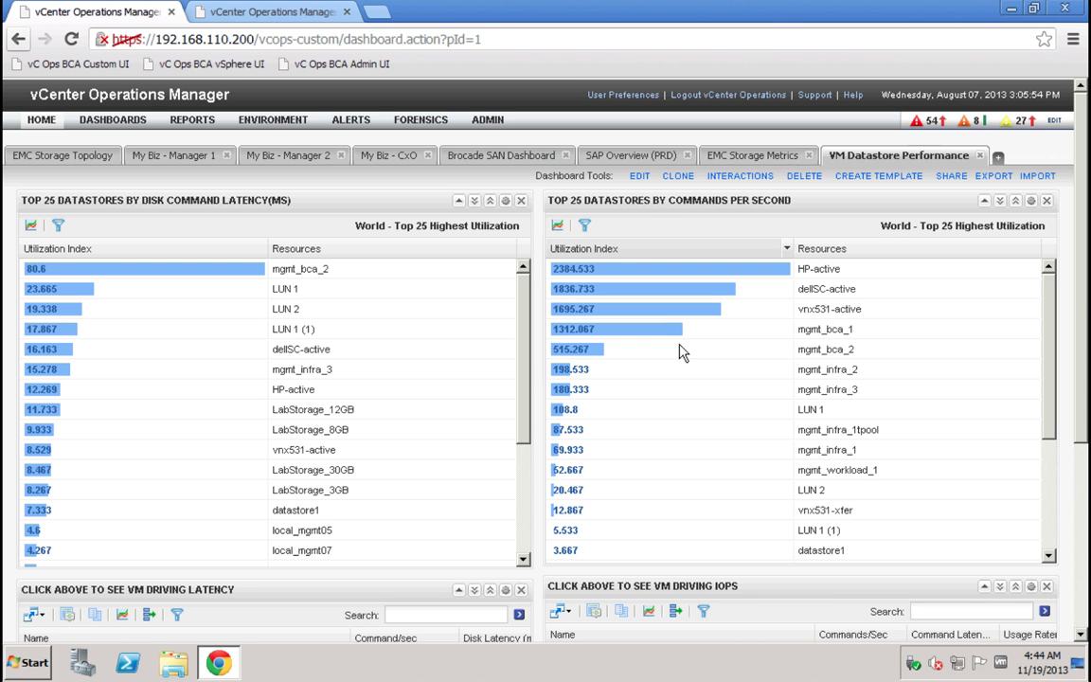
pyautogui.click(599, 355)
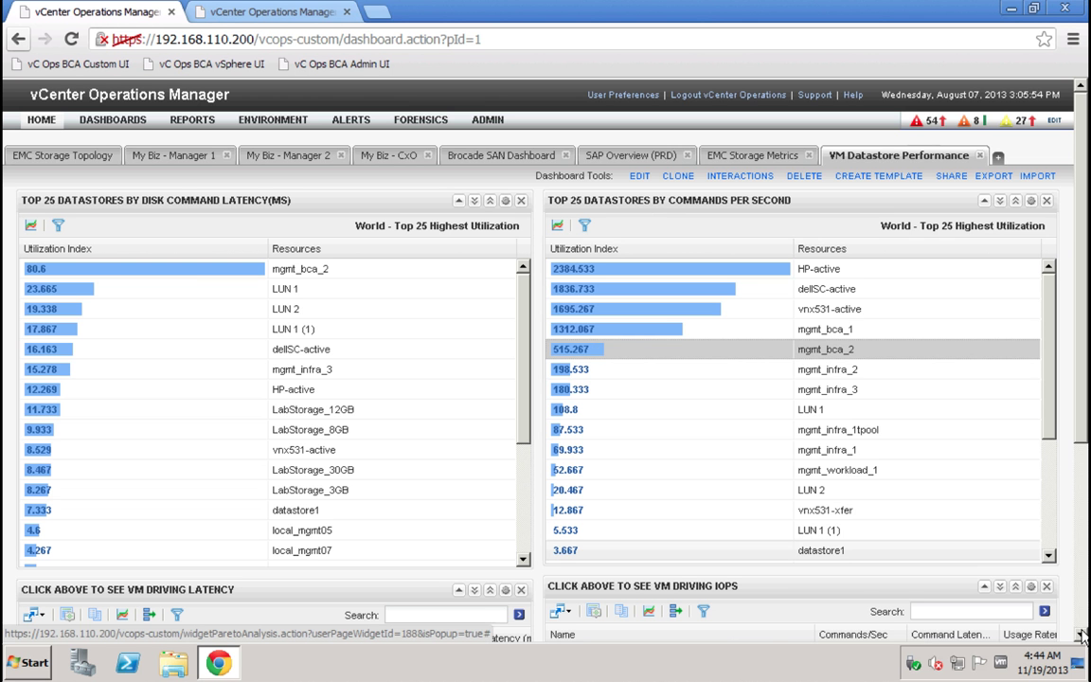
pyautogui.scroll(-2, 1081, 637)
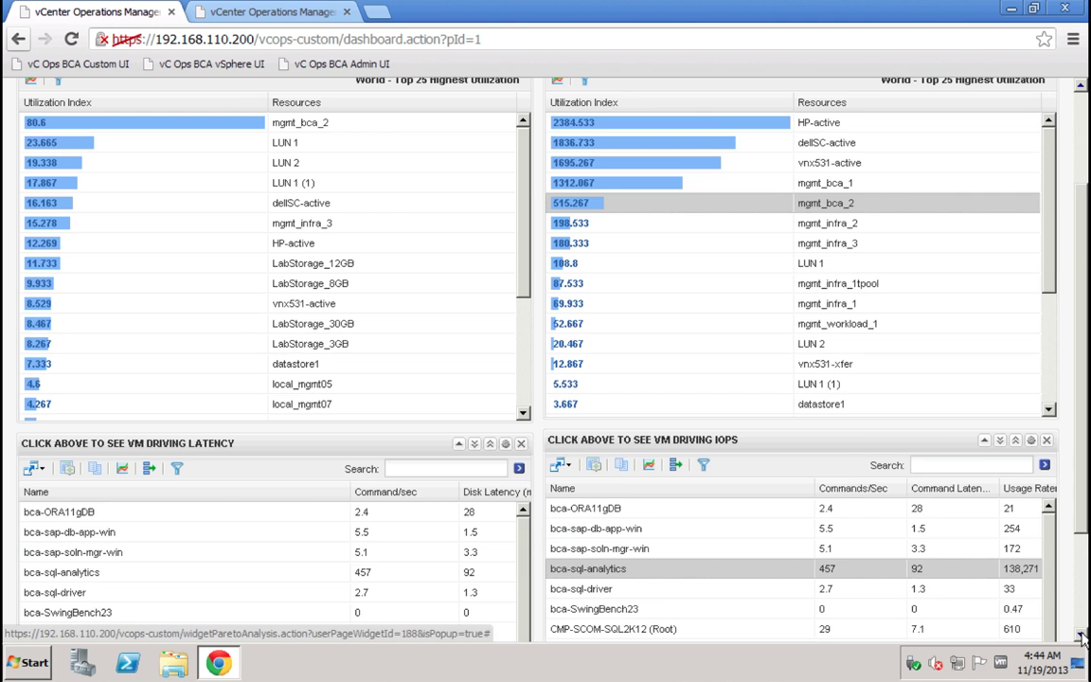
pyautogui.click(1080, 637)
pyautogui.scroll(-3, 1080, 637)
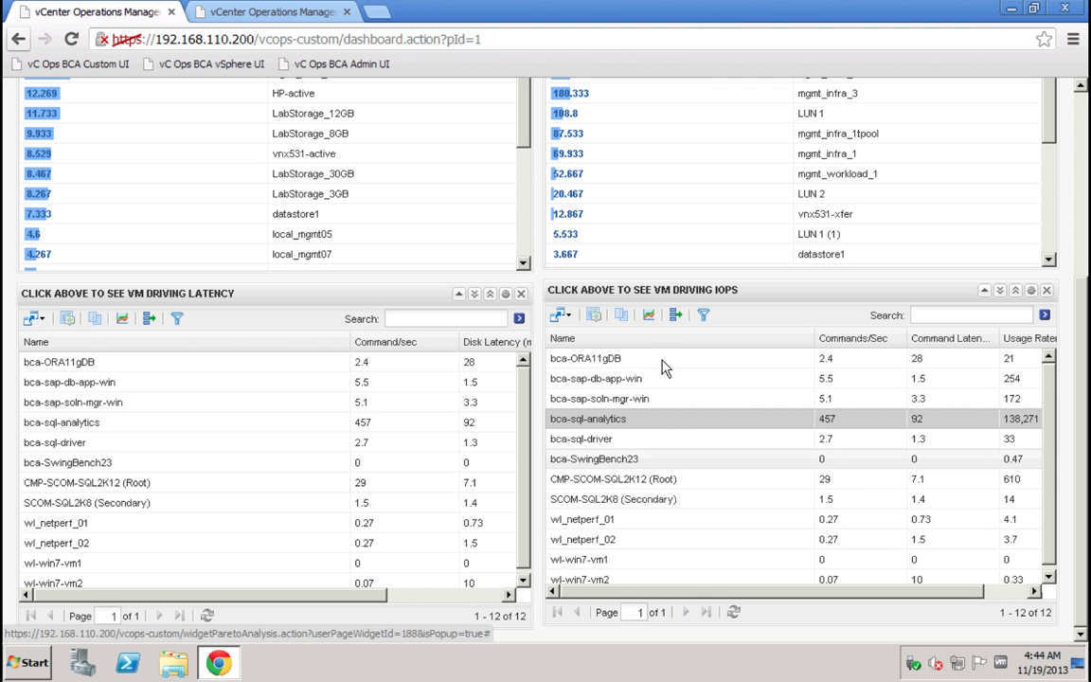
# - Open the resource details of the bca-sql-analytics VM and examine its CPU, memory and disk I/O workload
pyautogui.click(649, 316)
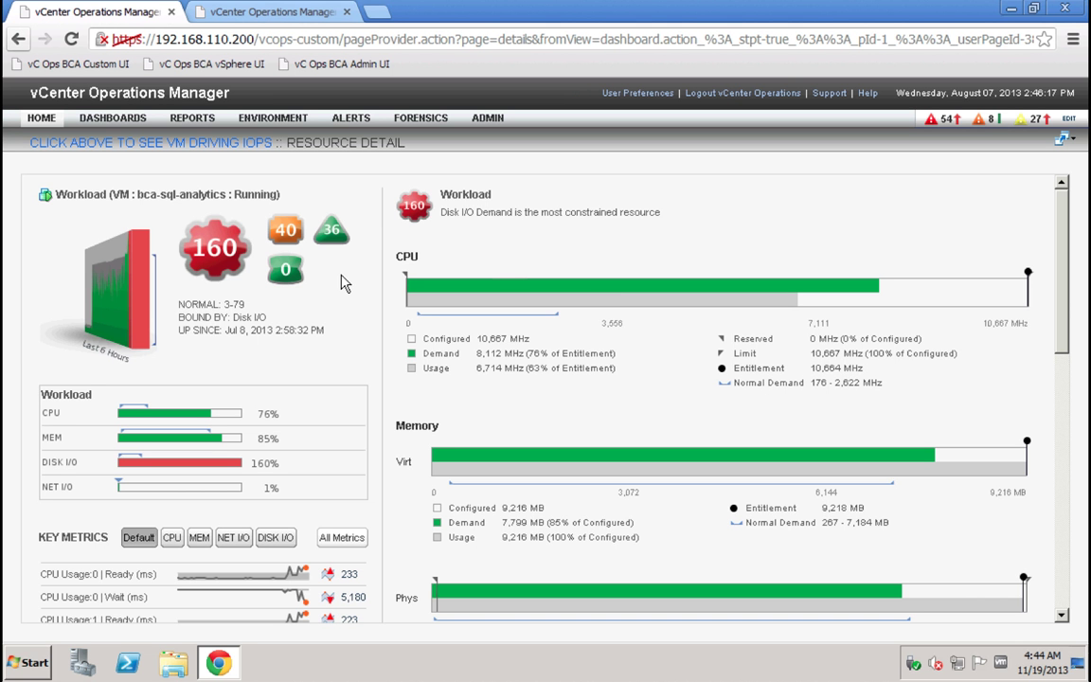
pyautogui.click(1063, 616)
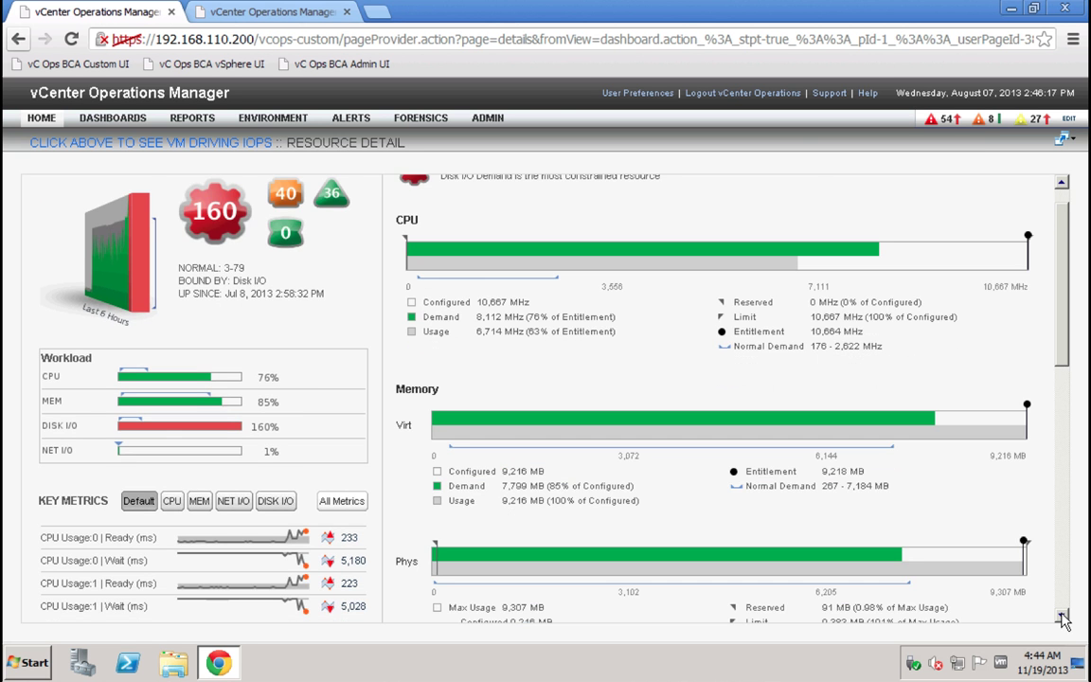
pyautogui.click(1062, 617)
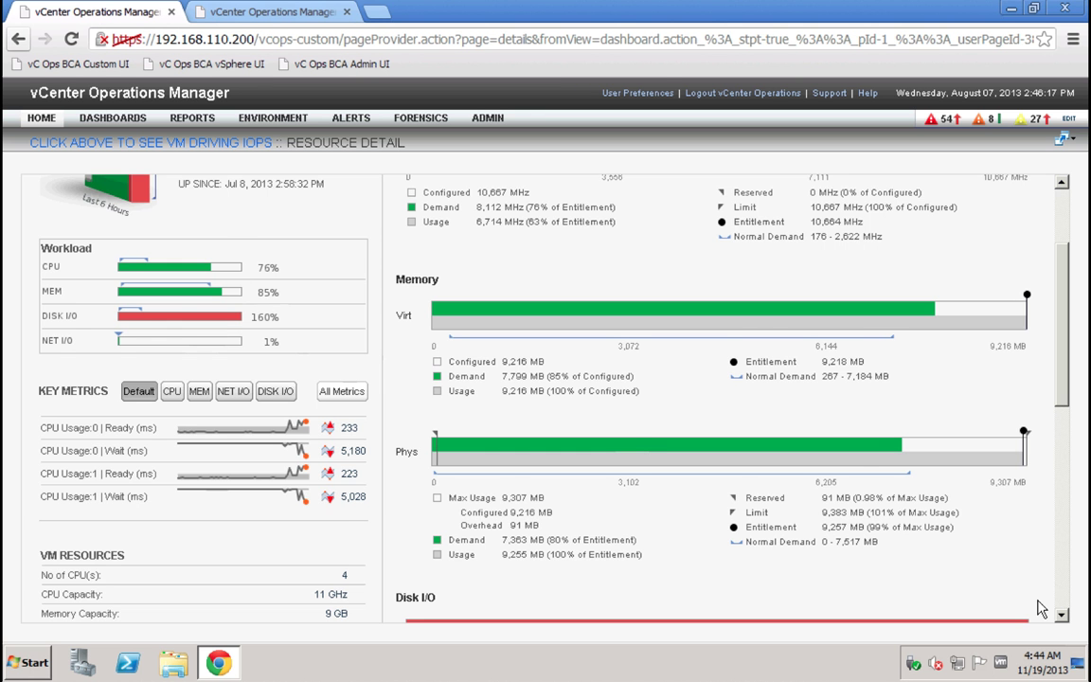
pyautogui.click(1061, 616)
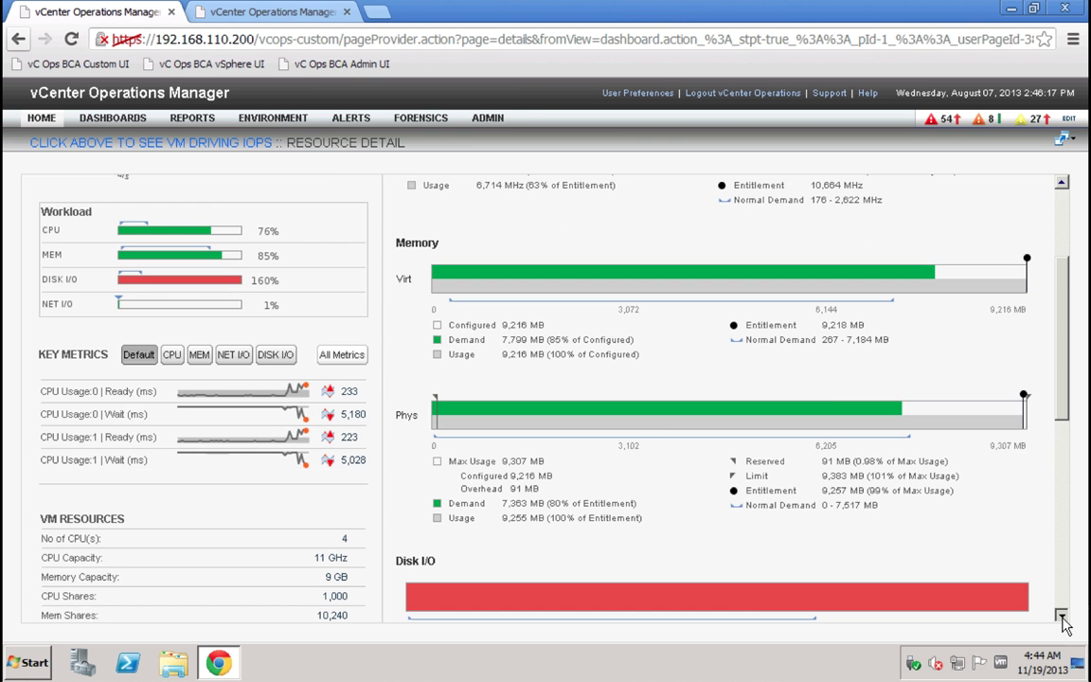
# - Show the Disk I/O key metrics of the bca-sql-analytics VM and open its view of all metrics
pyautogui.click(1061, 617)
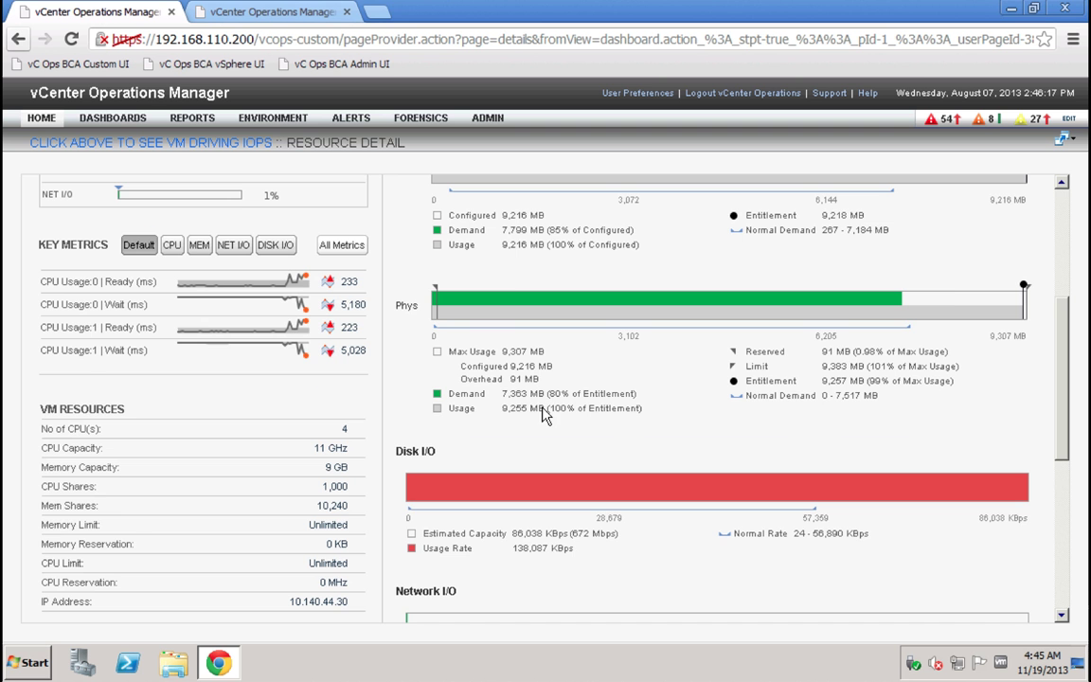
pyautogui.click(272, 249)
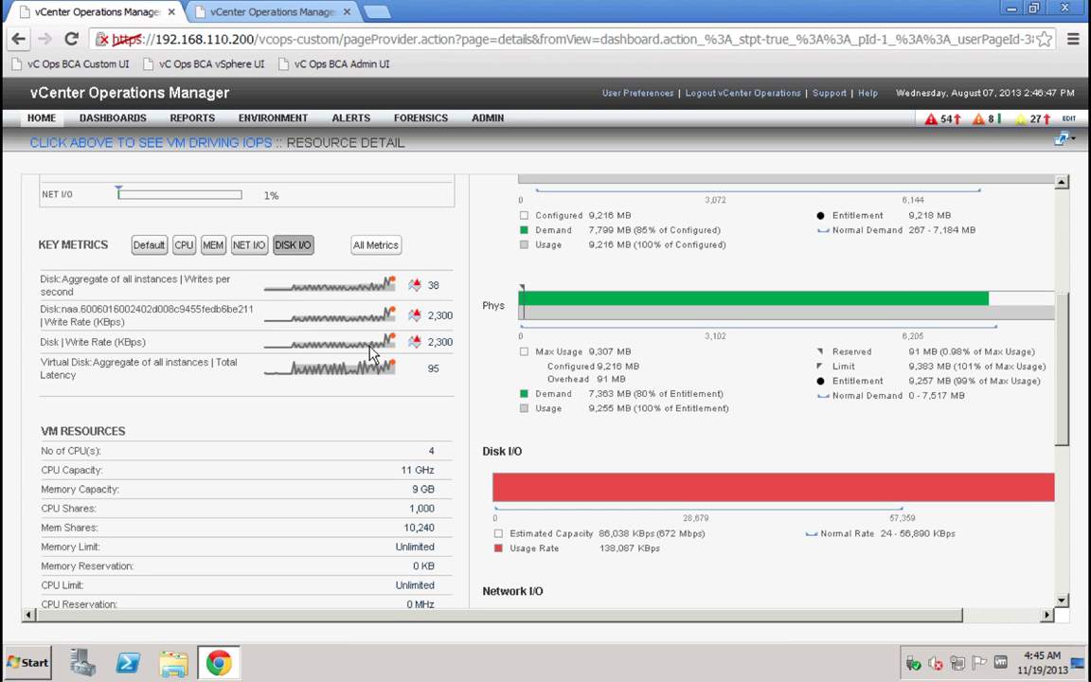
pyautogui.click(375, 245)
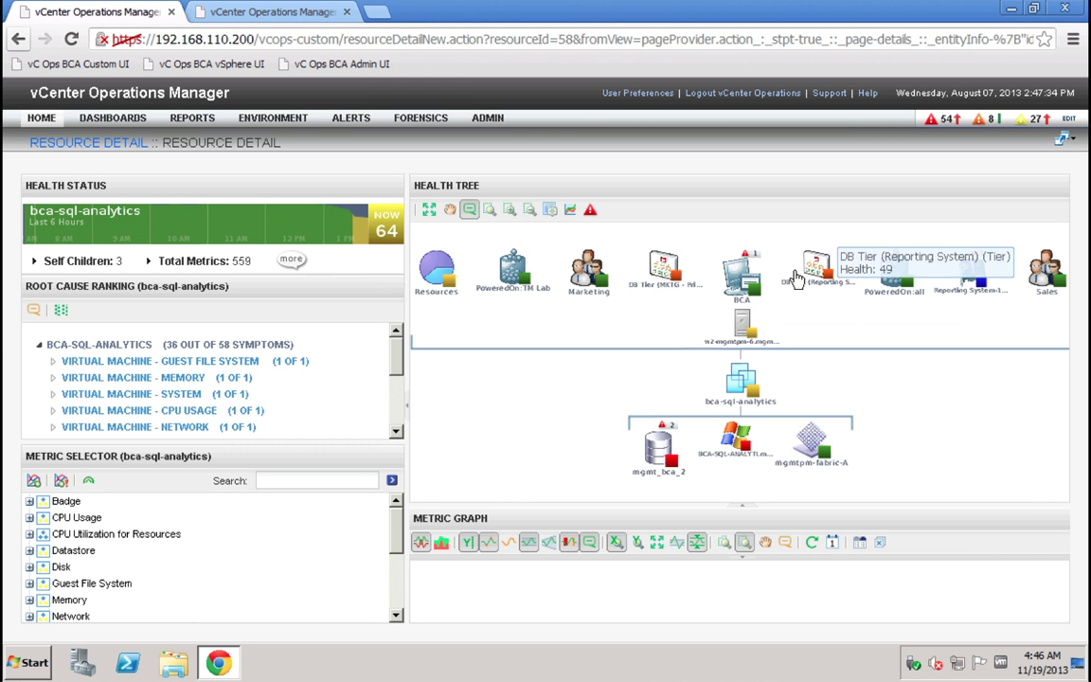
# - Select the DB Tier of MKTG - Prime App in the health tree and examine its parent application, owner, region and line of business
pyautogui.click(662, 265)
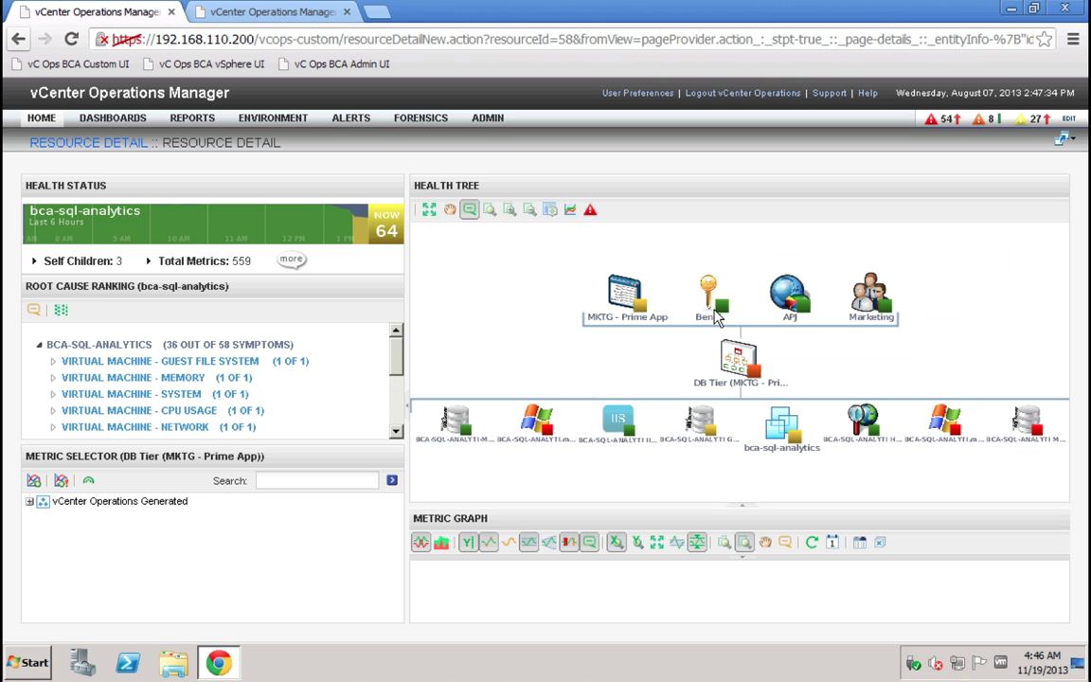
pyautogui.moveTo(794, 305)
pyautogui.moveTo(861, 302)
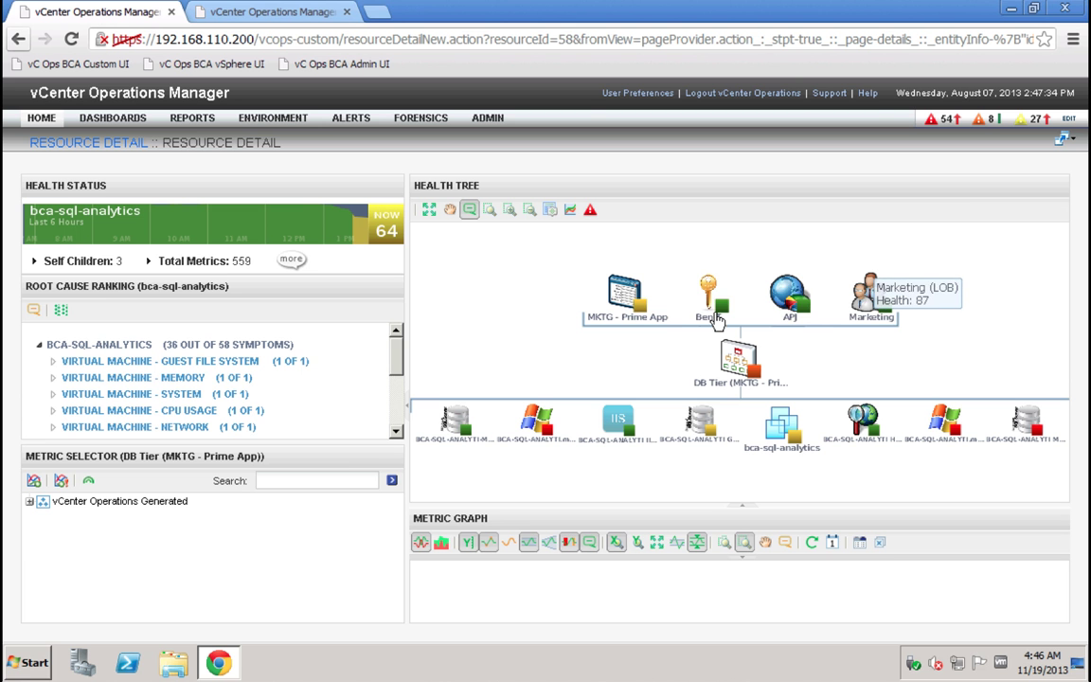
pyautogui.moveTo(683, 318)
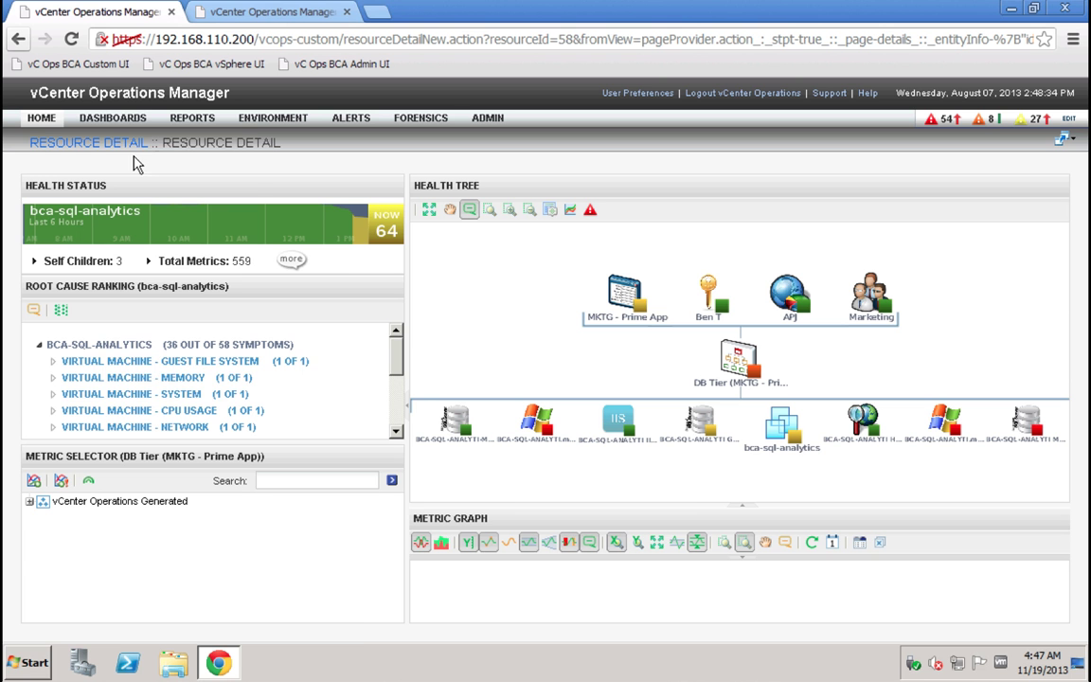
# - Return to the home dashboards and show the My Biz - Manager 1 dashboard to review the application overview
pyautogui.moveTo(116, 127)
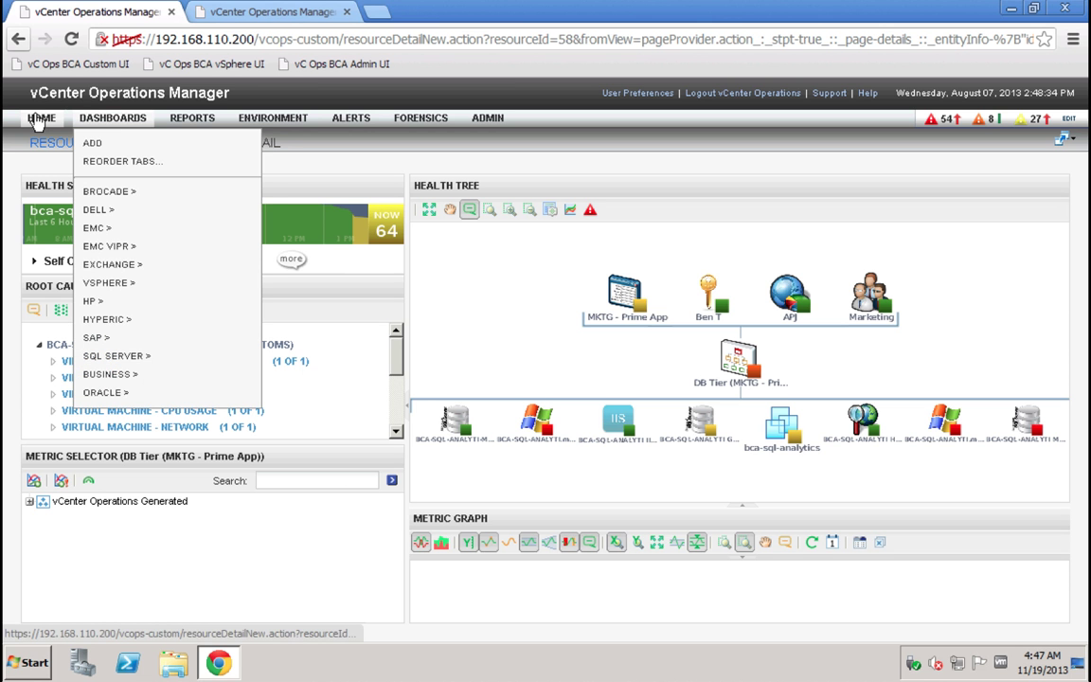
pyautogui.click(40, 119)
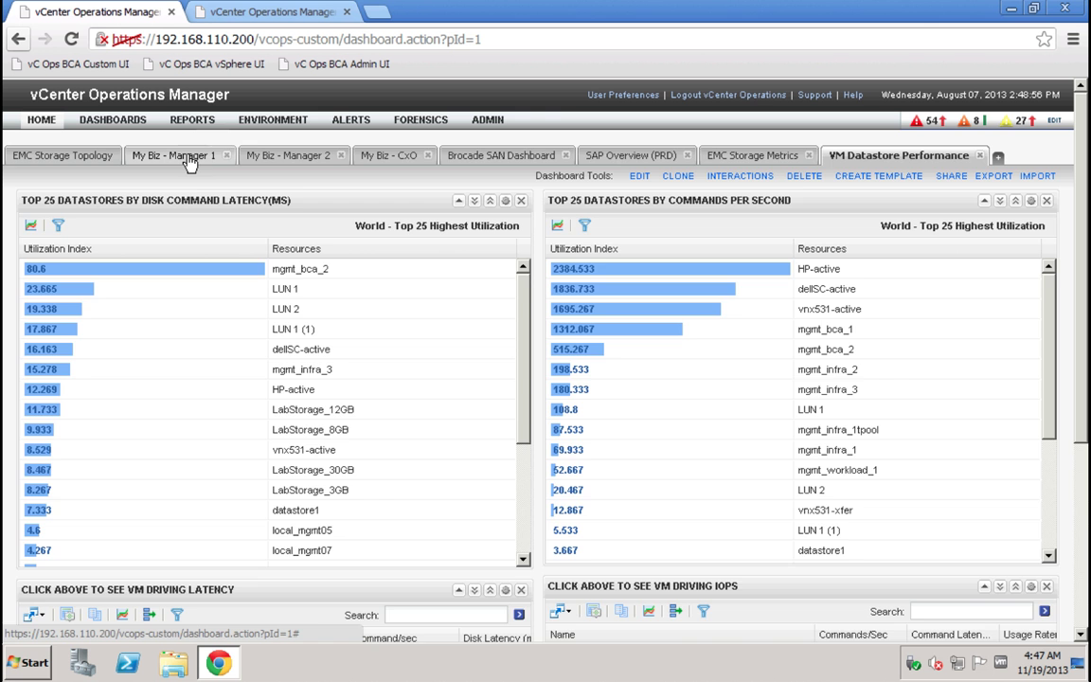
pyautogui.click(191, 159)
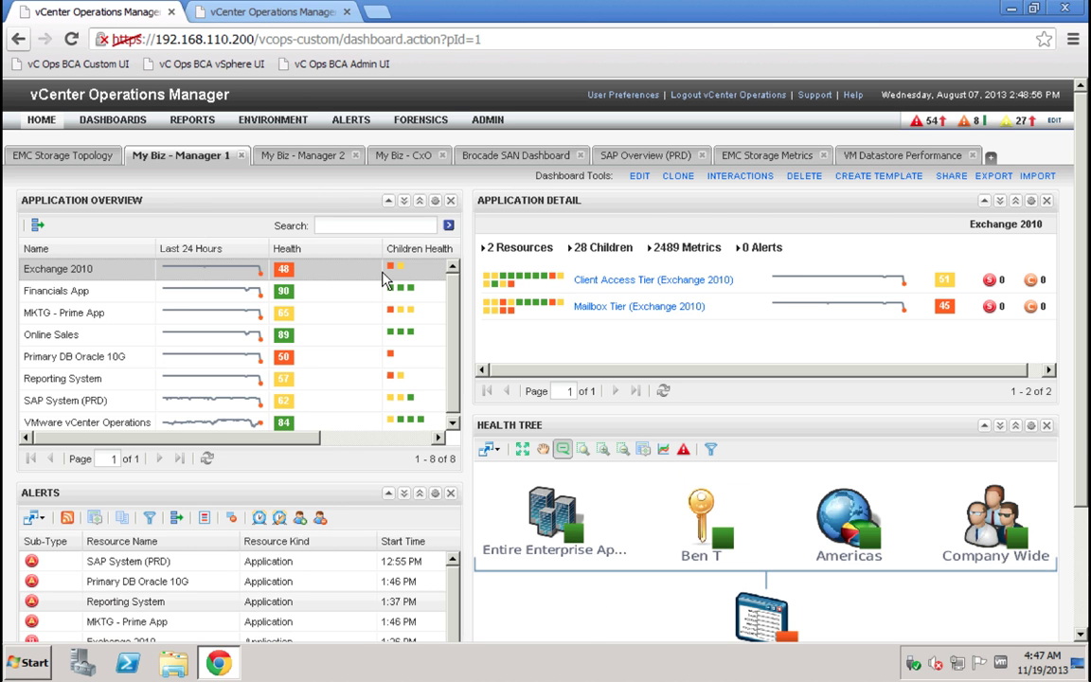
# - Show the My Biz - Manager 2 dashboard and select Primary DB Oracle 10G to examine its abnormalities, alerts, tier health and dependencies
pyautogui.click(290, 157)
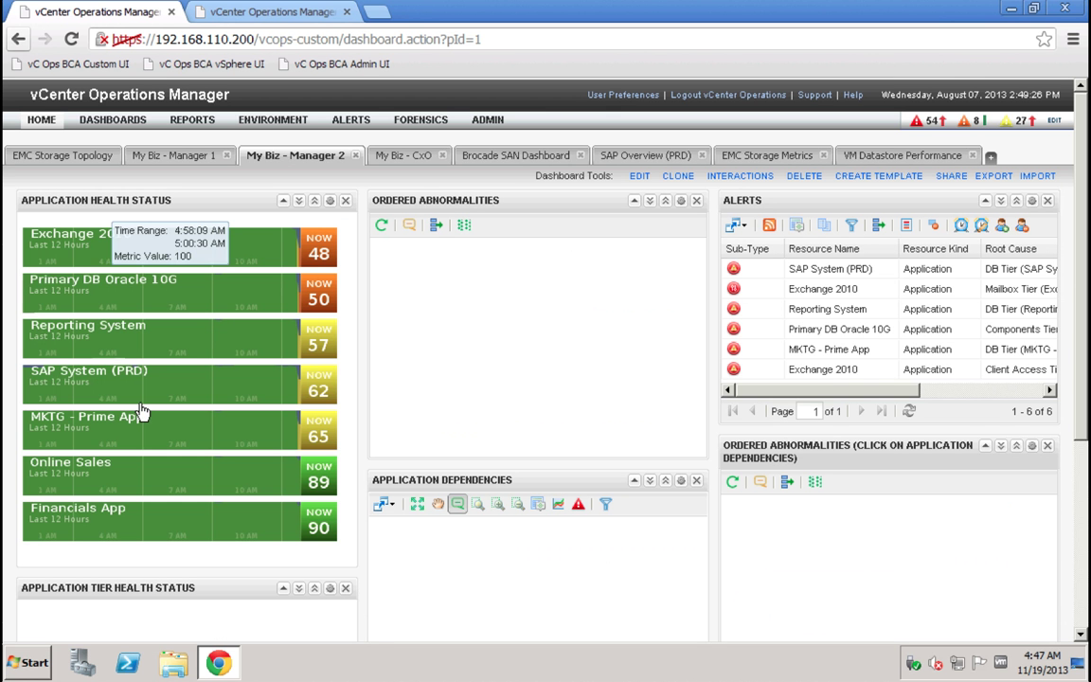
pyautogui.moveTo(175, 300)
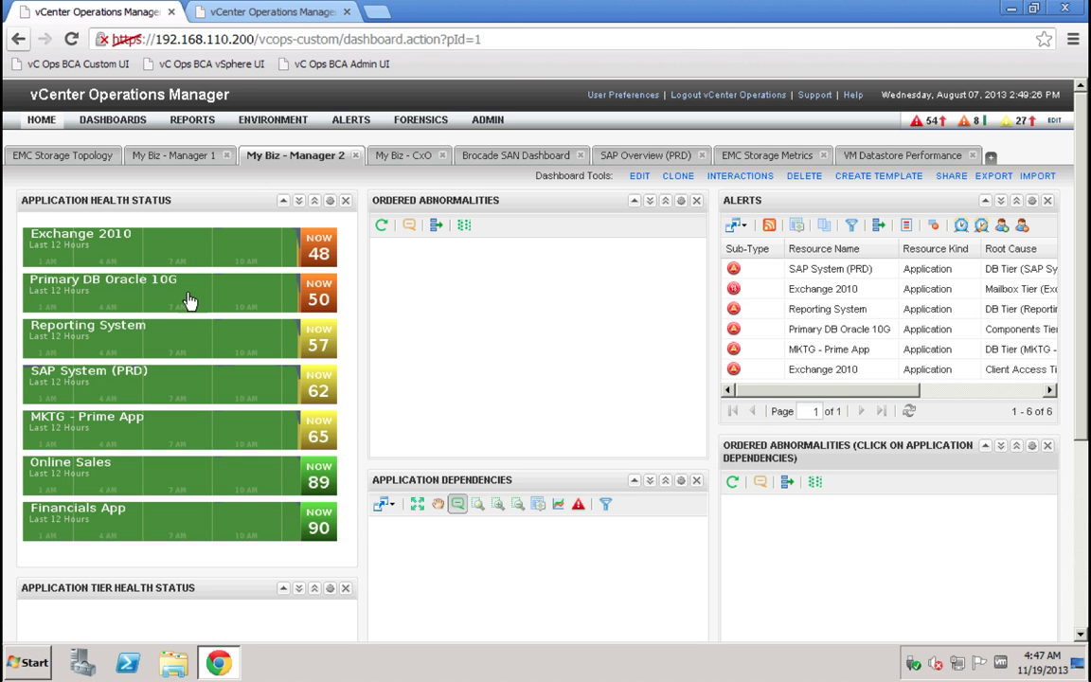
pyautogui.click(330, 315)
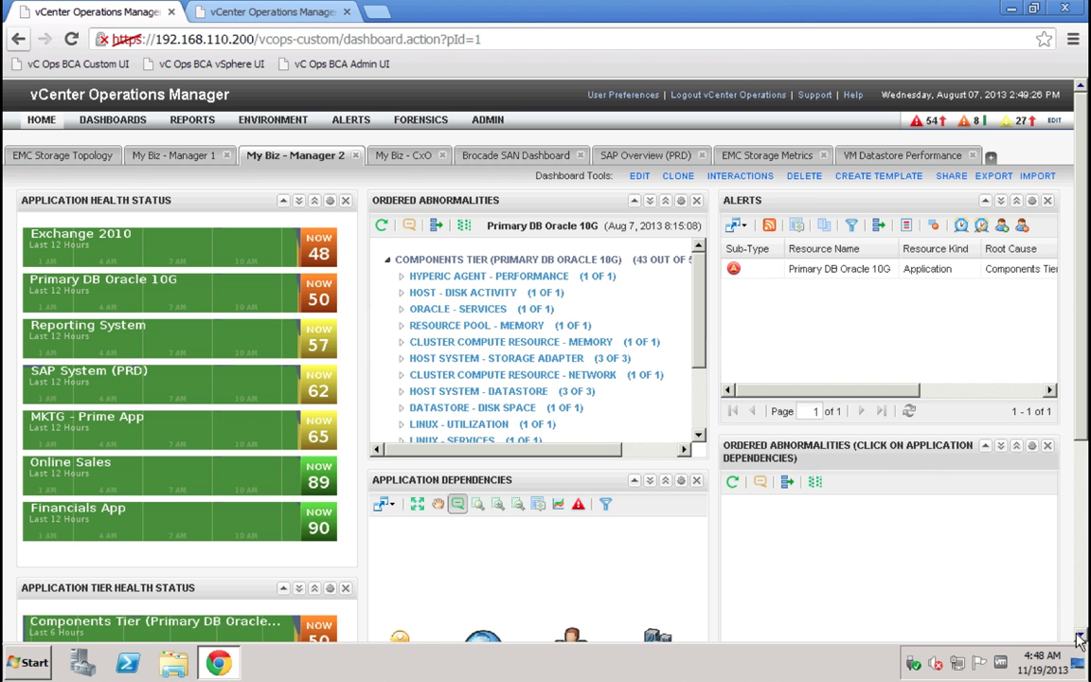
pyautogui.click(1080, 640)
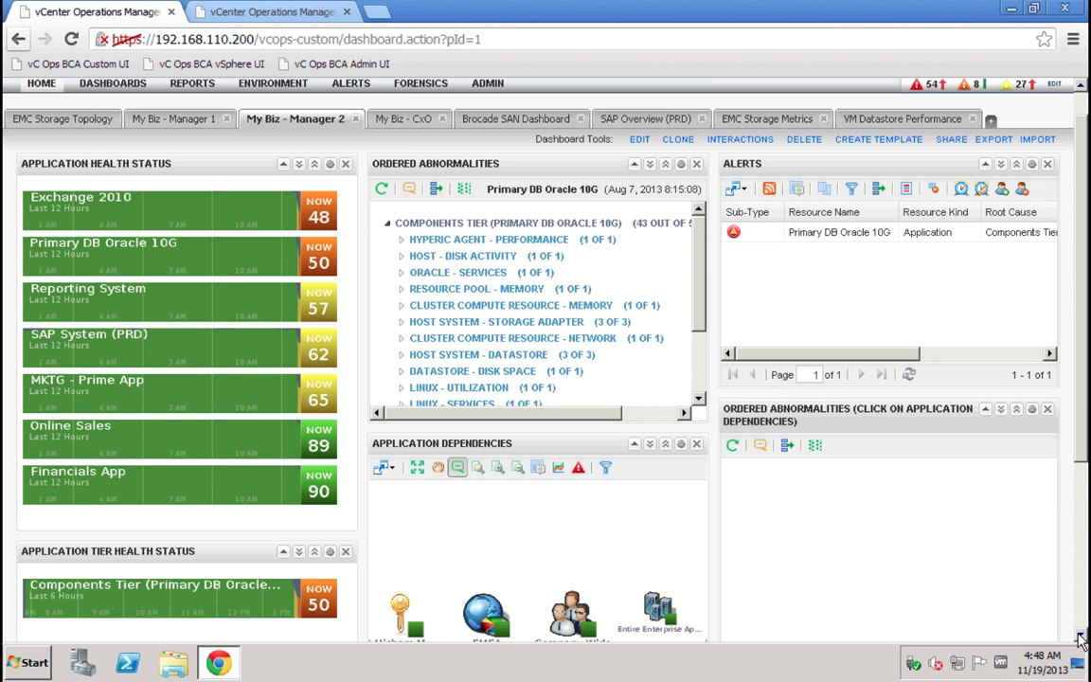
pyautogui.click(1080, 640)
pyautogui.click(1080, 640)
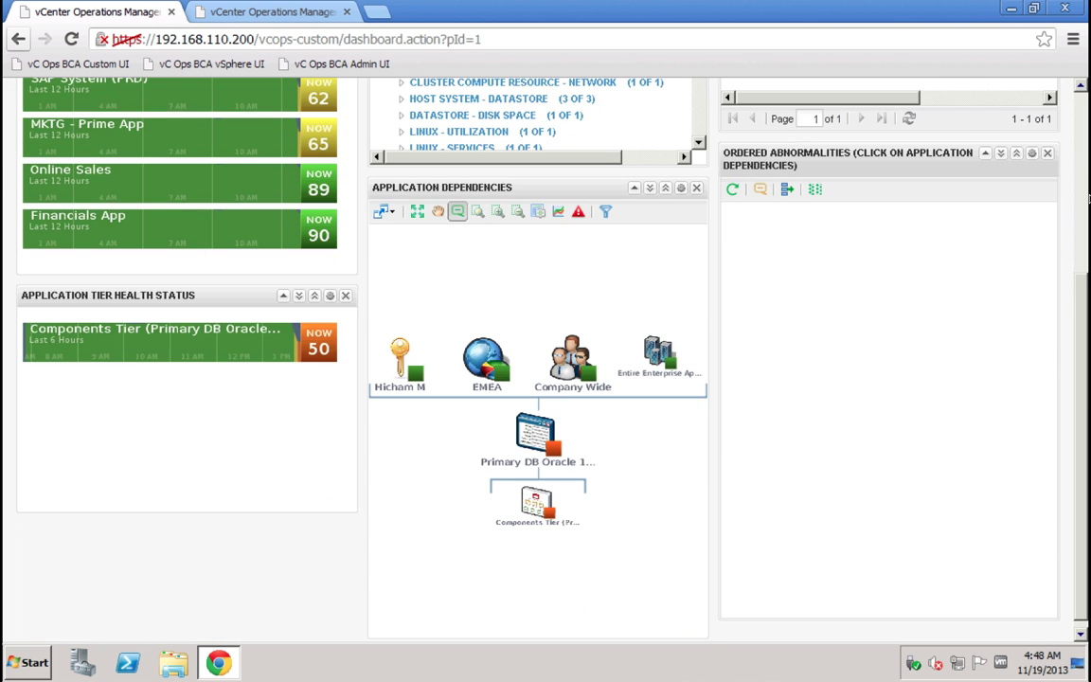
pyautogui.click(1086, 117)
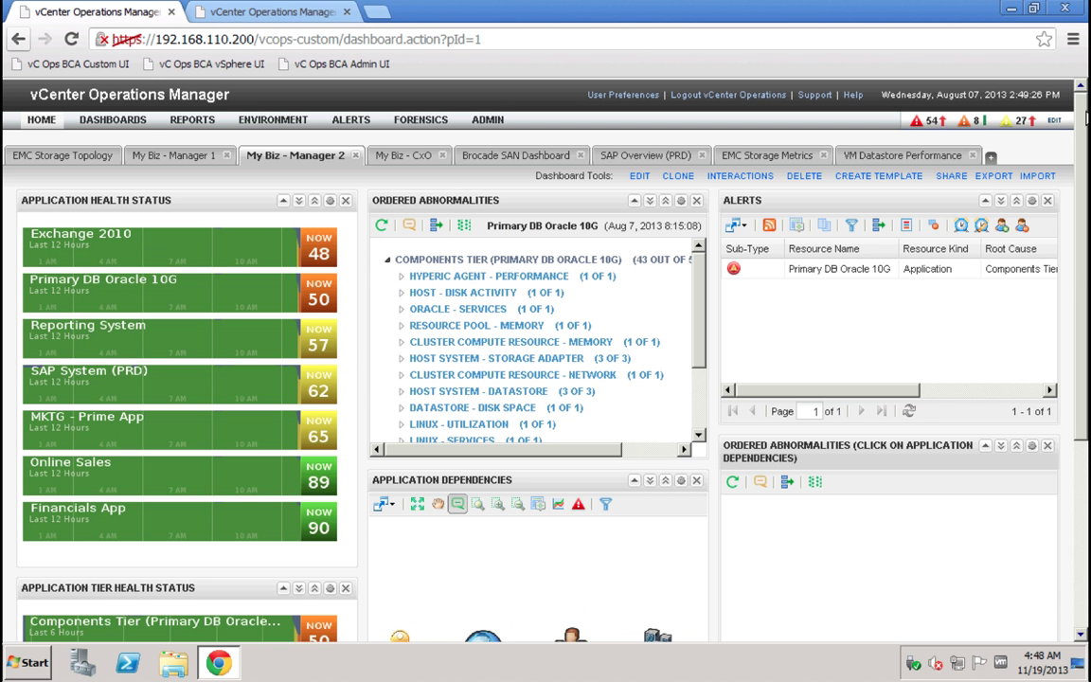
# - Show the My Biz - CxO dashboard and examine its application, line of business and regional health heat maps
pyautogui.click(400, 157)
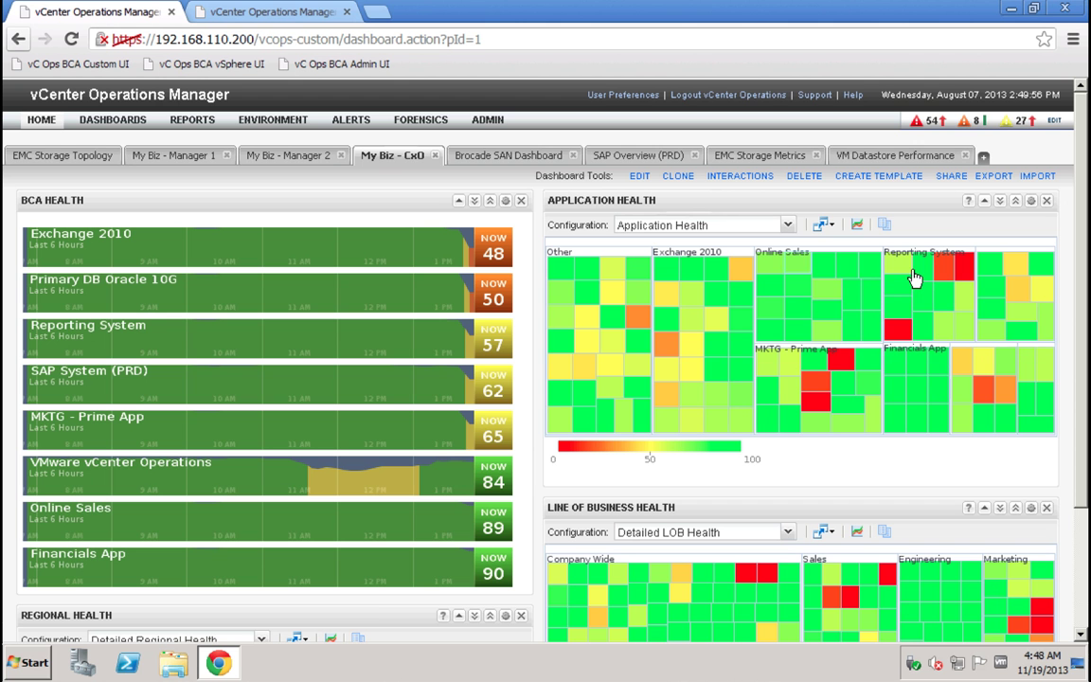
pyautogui.moveTo(923, 277)
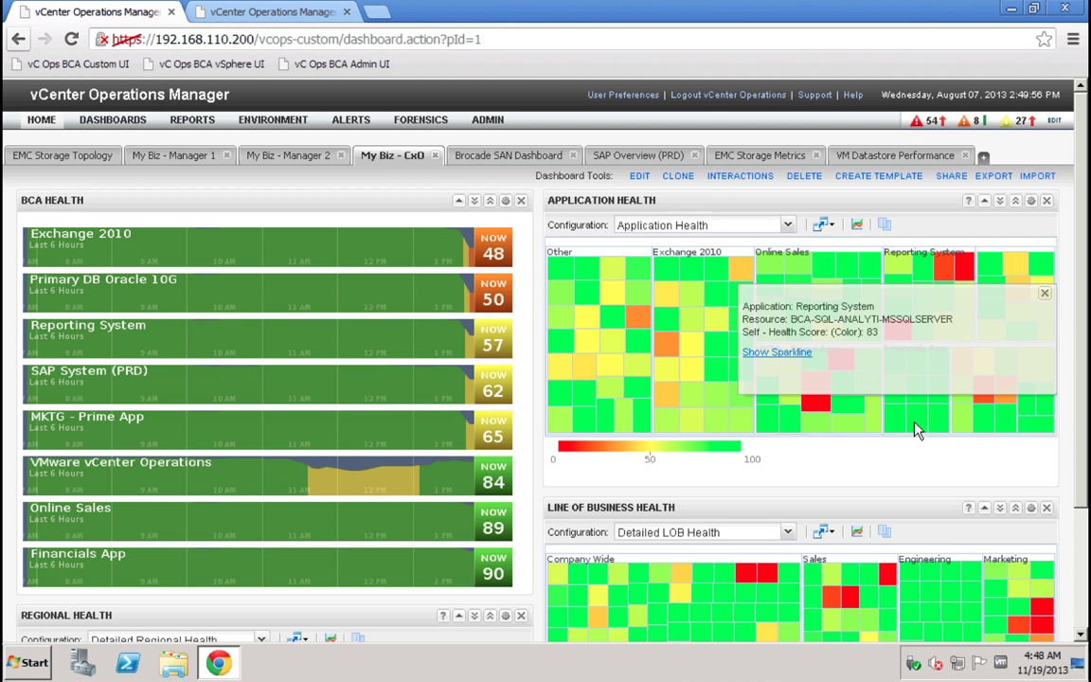
pyautogui.click(1043, 296)
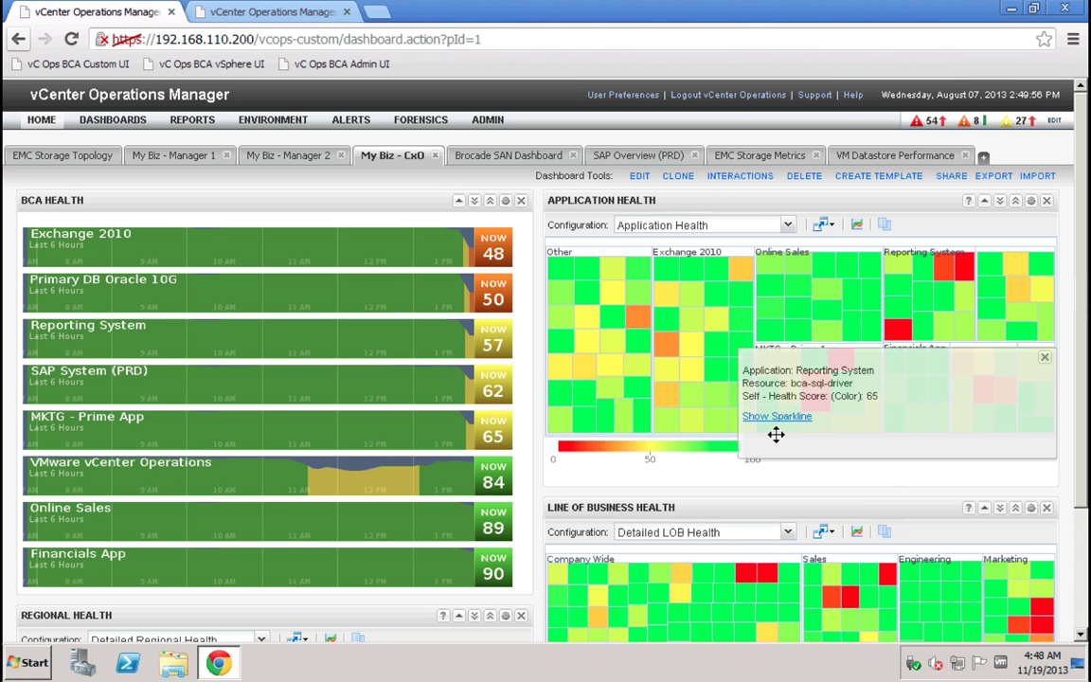
pyautogui.click(788, 226)
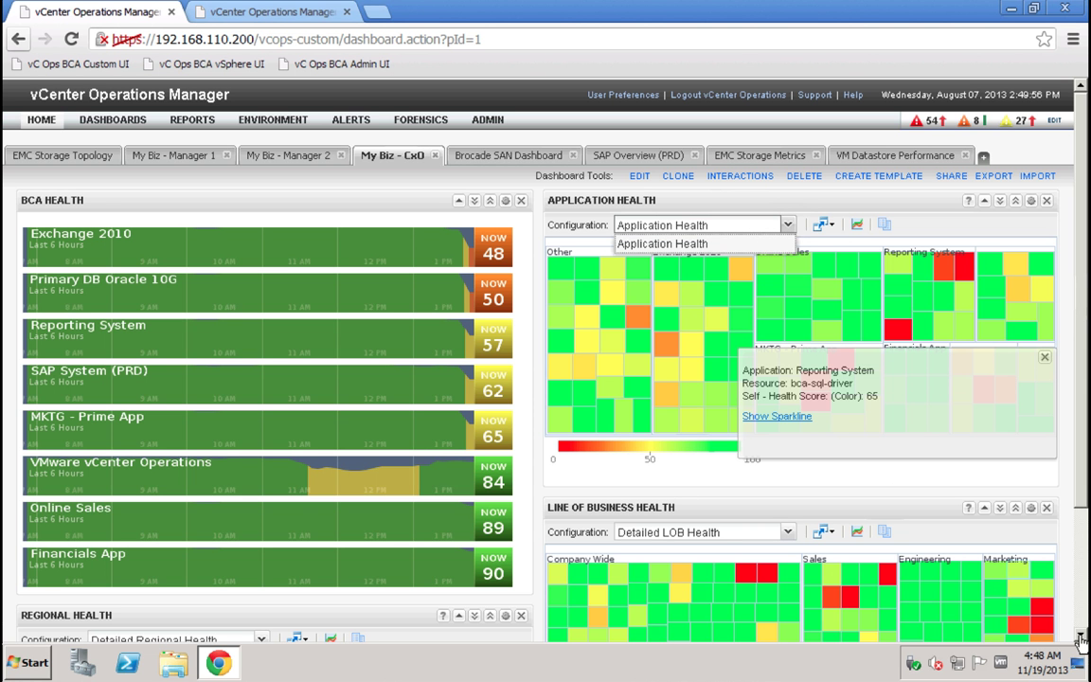
pyautogui.click(1081, 641)
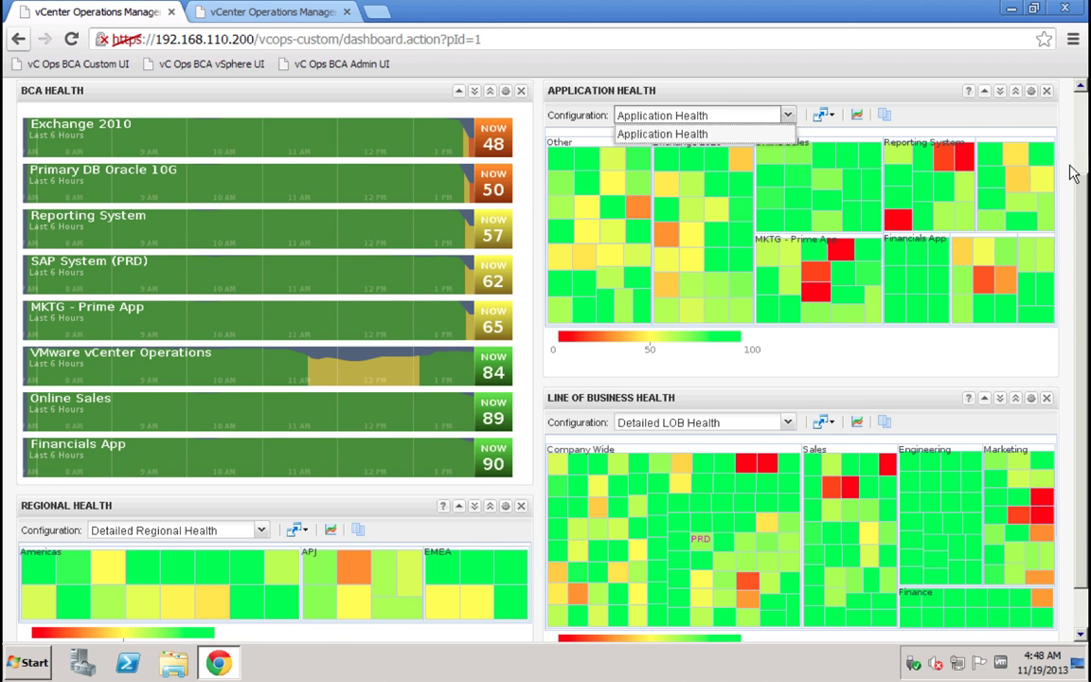
pyautogui.scroll(2, 1083, 107)
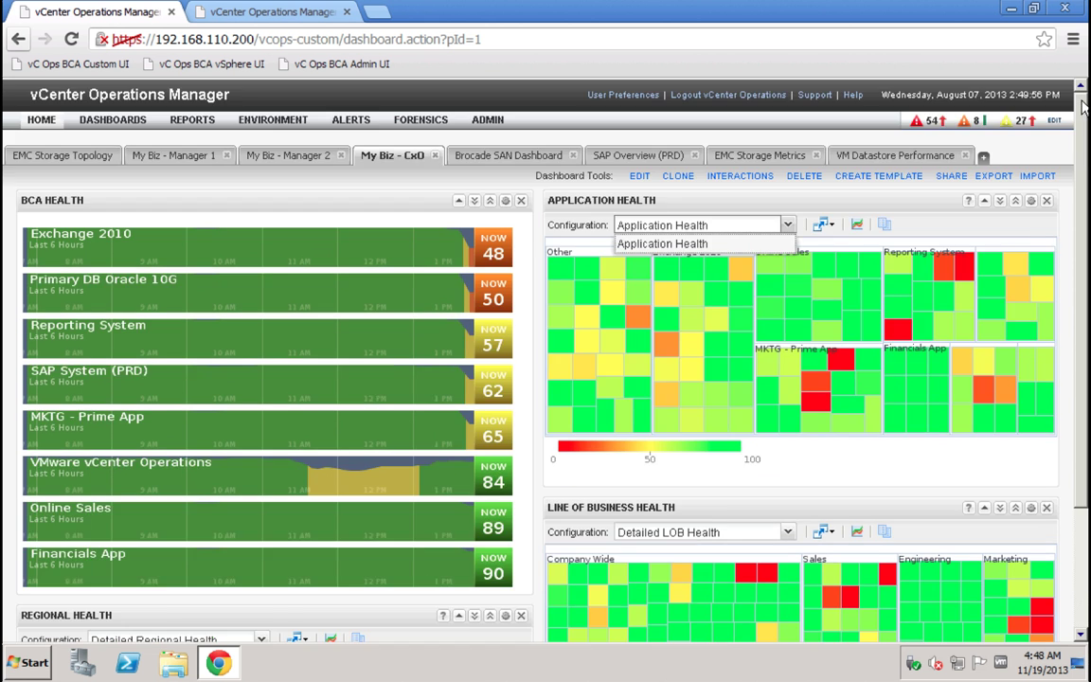
# - Show the Brocade SAN Dashboard and select mgmtpm-fabric-A to display its health tree
pyautogui.click(479, 158)
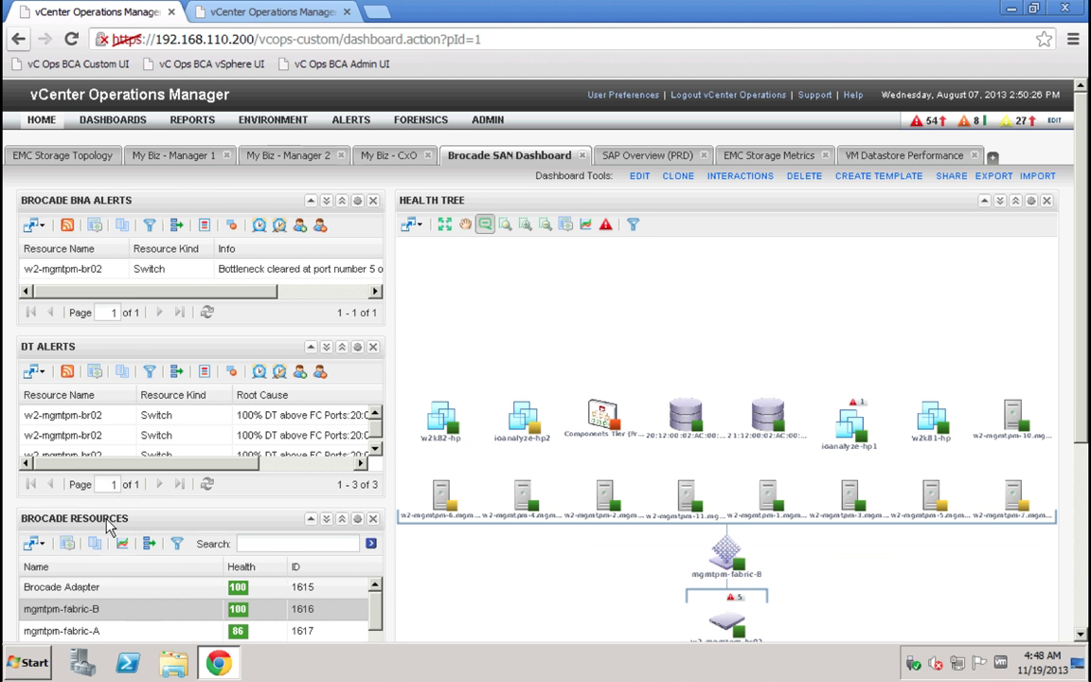
pyautogui.click(97, 632)
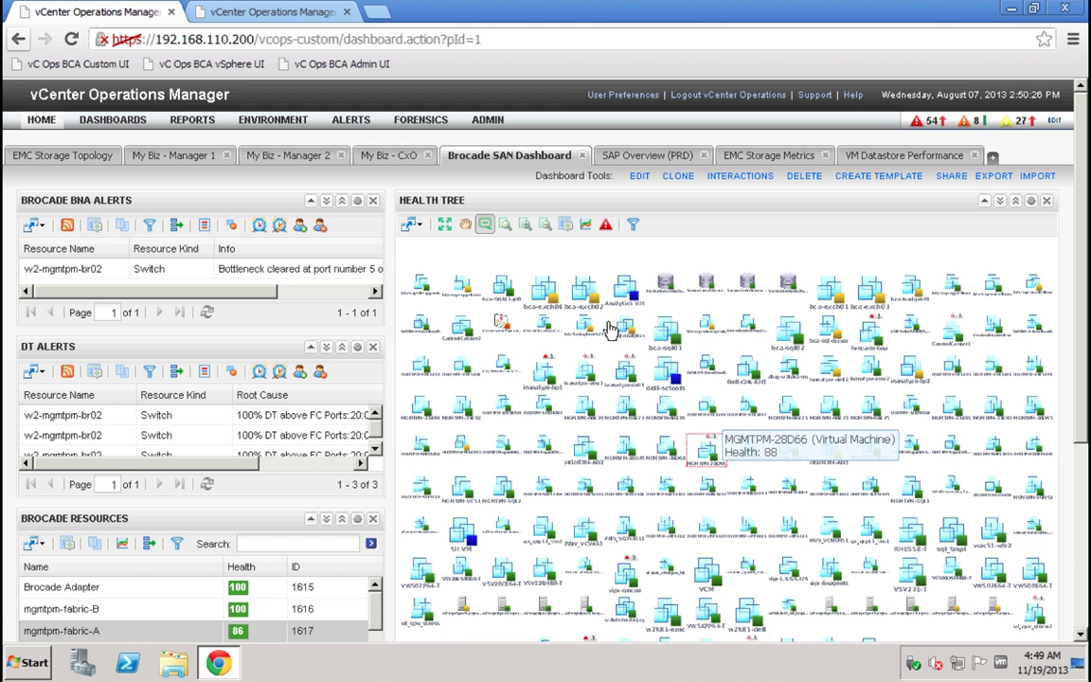
# - Show the SAP Overview (PRD) dashboard and examine the App 00 DB request time on the scoreboard
pyautogui.click(641, 155)
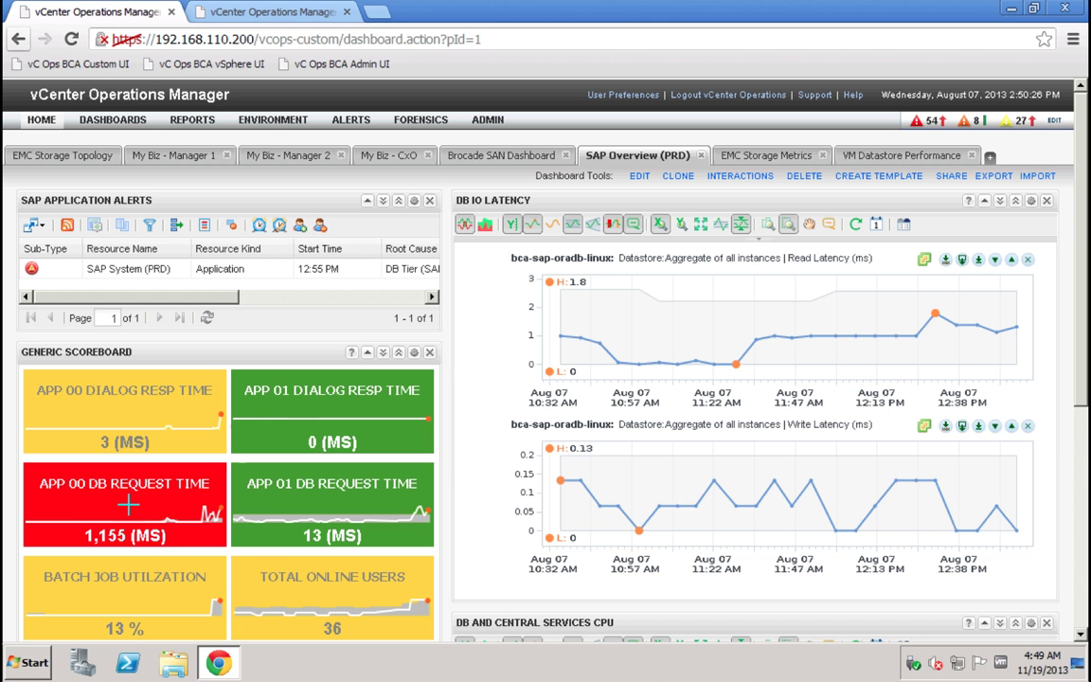
pyautogui.moveTo(136, 503)
# - Switch to the local Google Chrome window and browse the management packs, content packs and plug-ins in the VMware Cloud Management Marketplace
pyautogui.moveTo(5, 337)
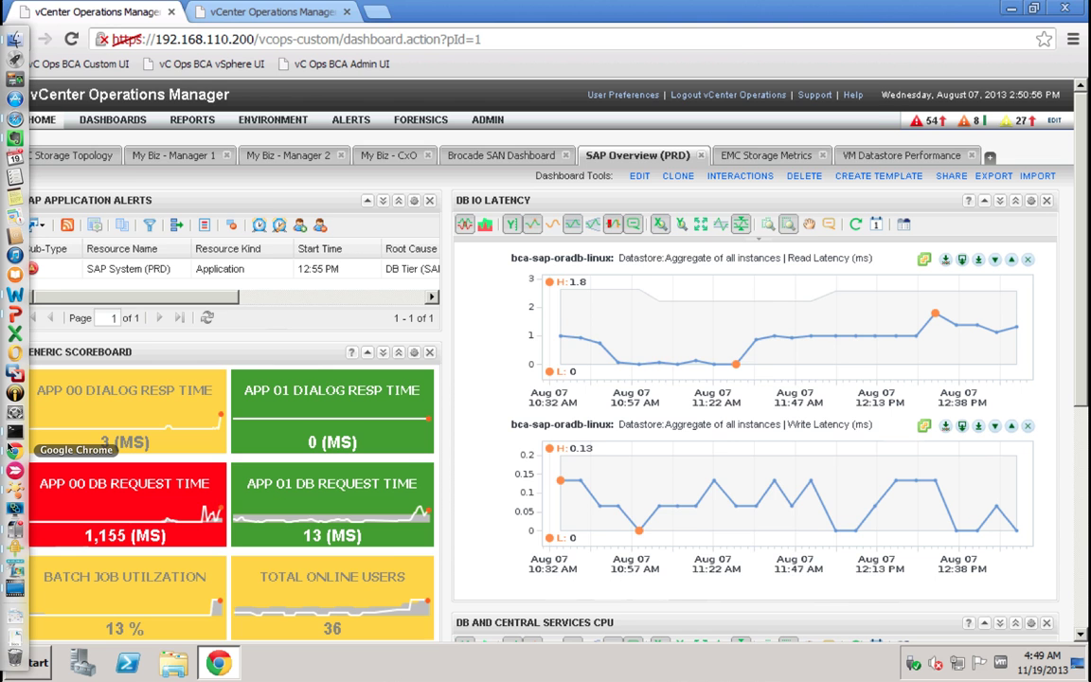
pyautogui.click(14, 451)
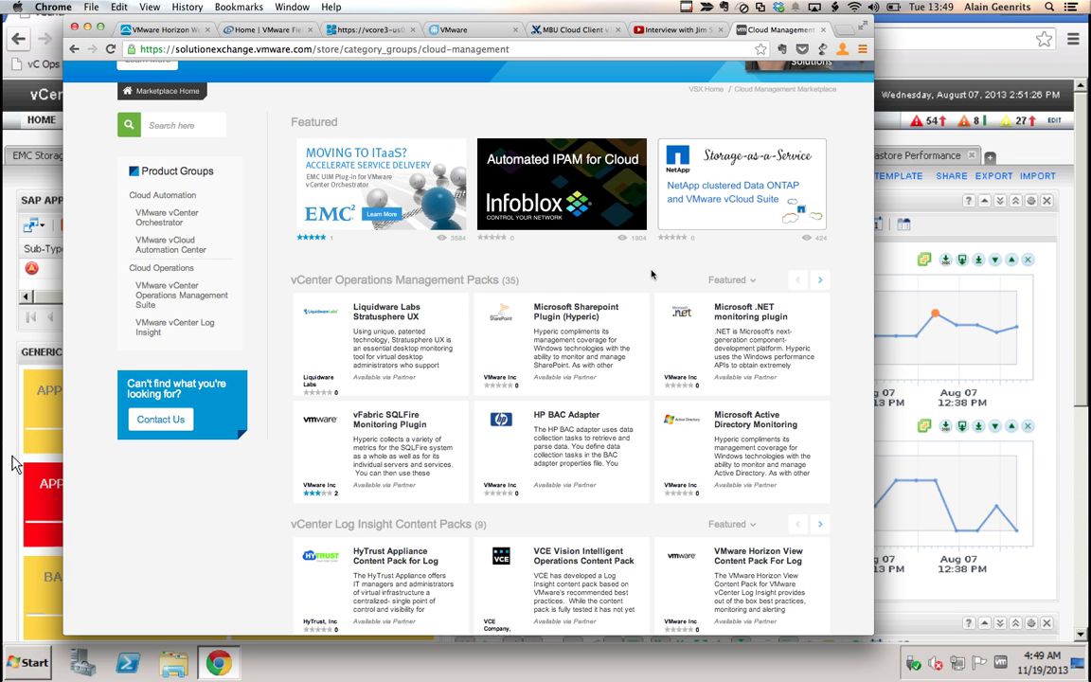
pyautogui.scroll(-10, 651, 274)
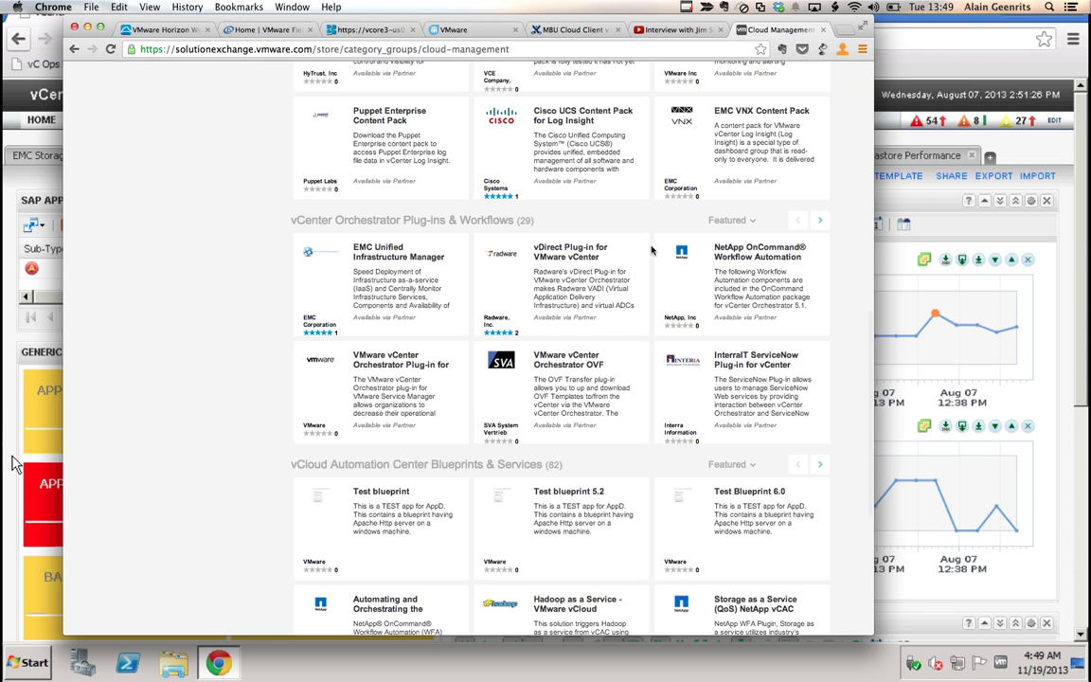